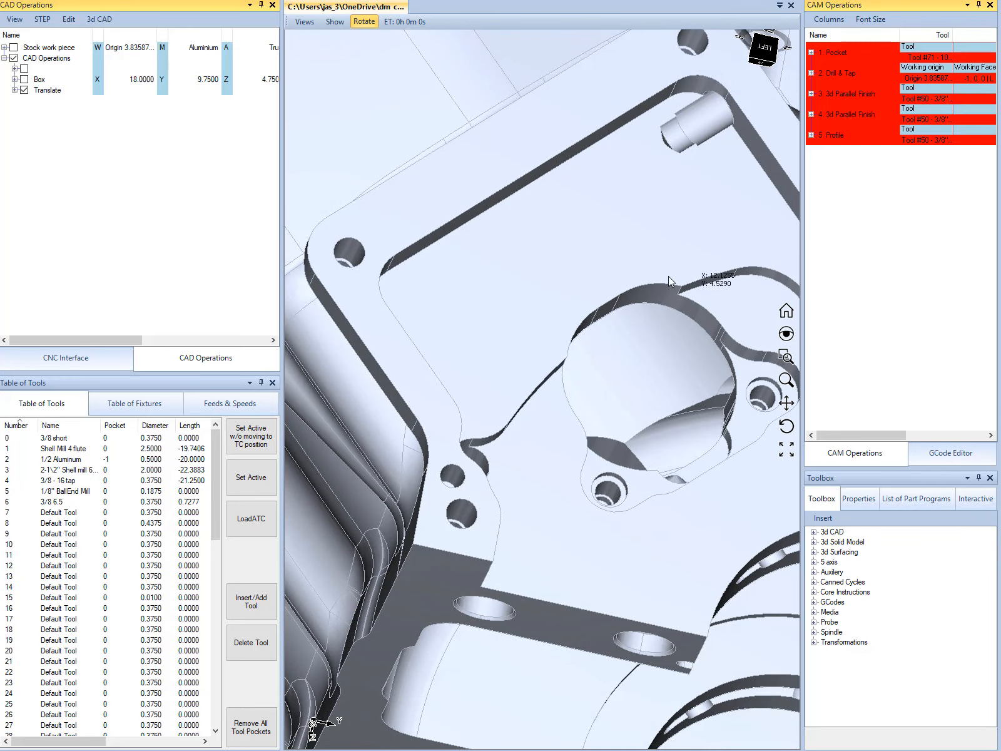
- Examine the round opening and the surrounding recessed pocket on the engine block's end face from several angles
drag(660, 364, 664, 372)
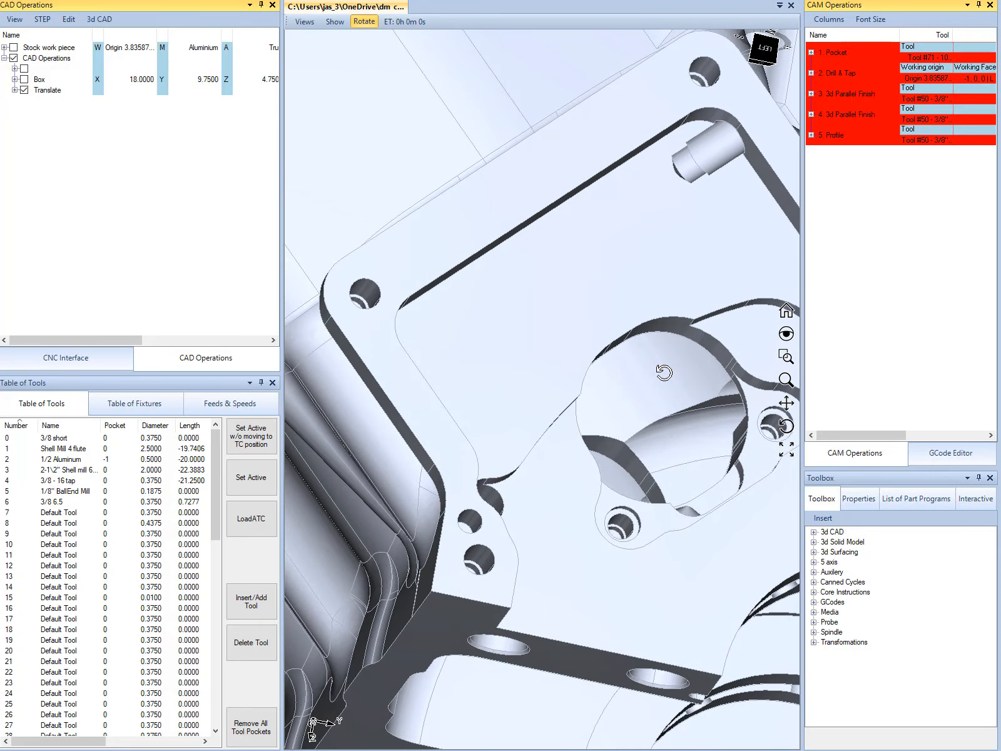
scroll(738, 403, up, 5)
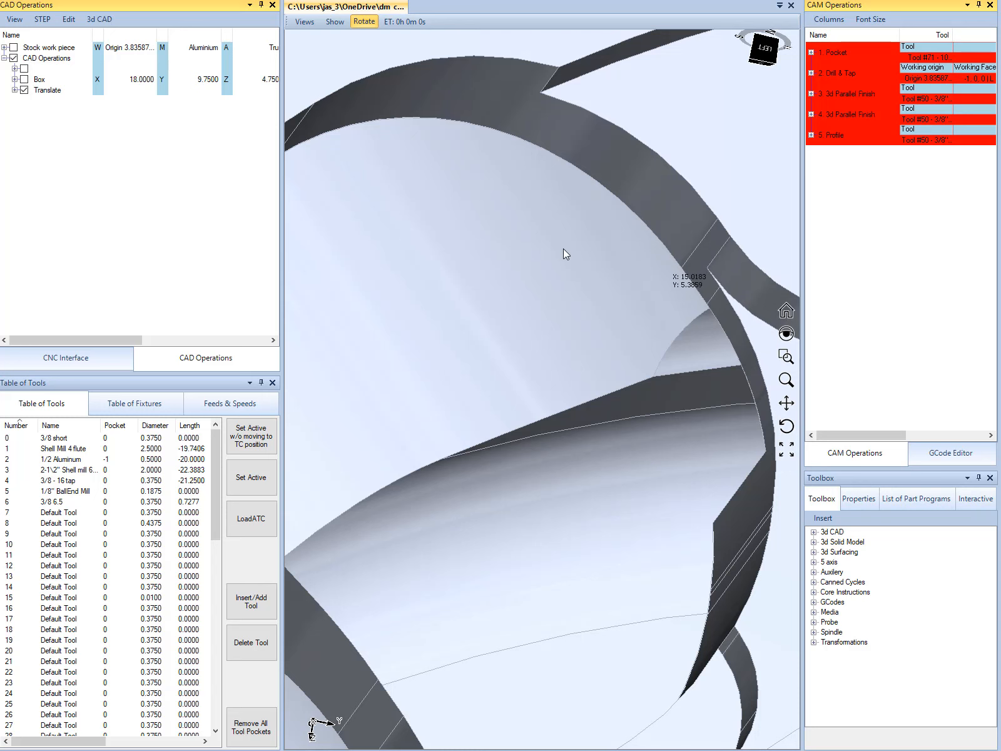
scroll(564, 251, down, 3)
middle_drag(566, 261, 560, 353)
scroll(561, 354, down, 3)
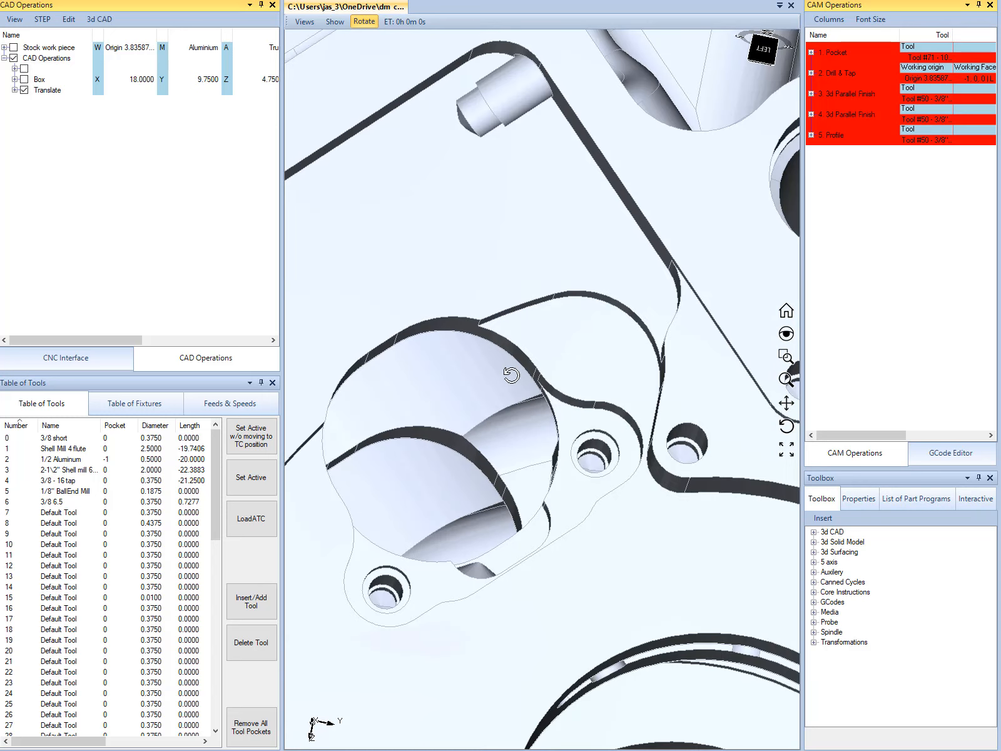
drag(511, 375, 534, 361)
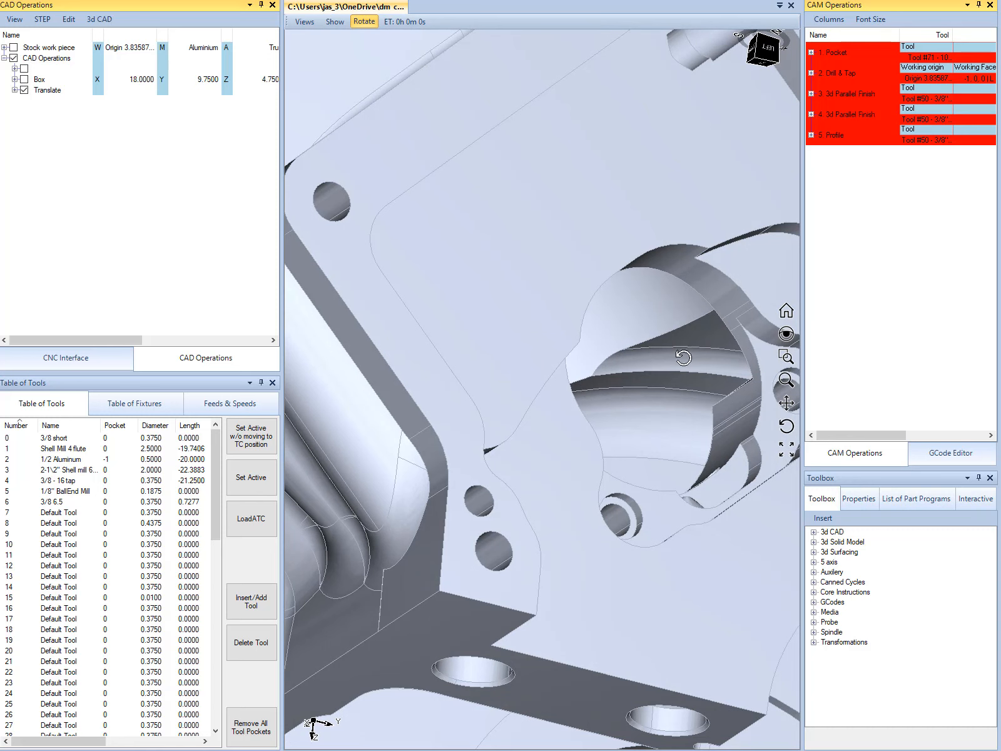
drag(674, 353, 637, 360)
scroll(563, 357, down, 5)
middle_drag(501, 354, 496, 364)
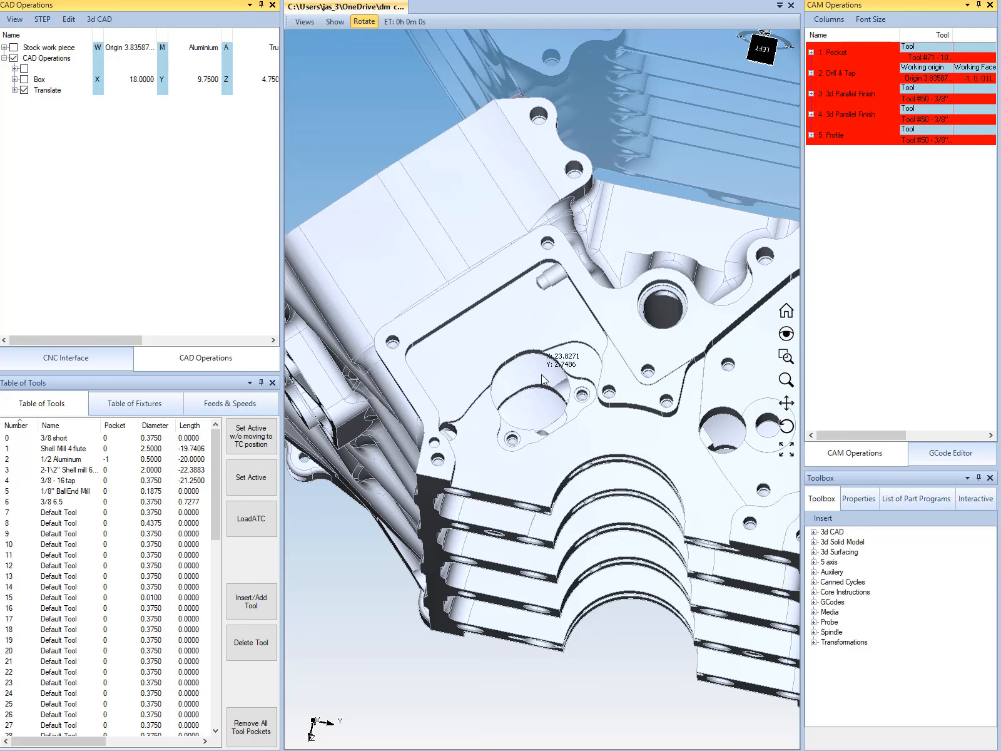
scroll(540, 377, up, 5)
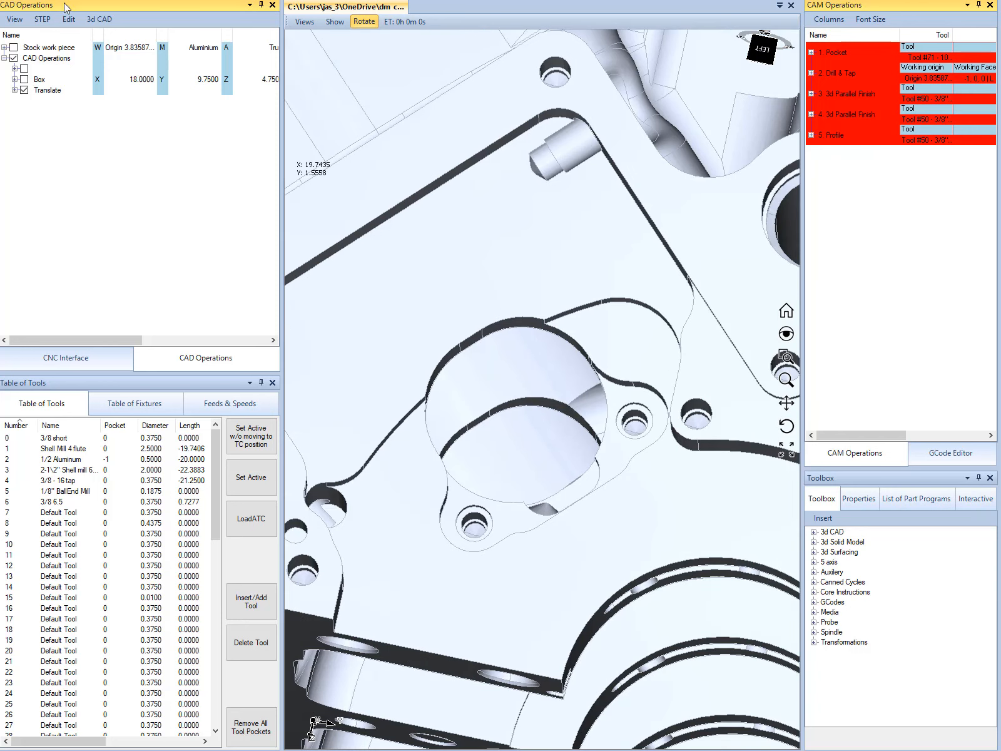
- Add a new sketch to the CAD operations and align the view with the Pocket operation's working plane
click(100, 19)
key(Escape)
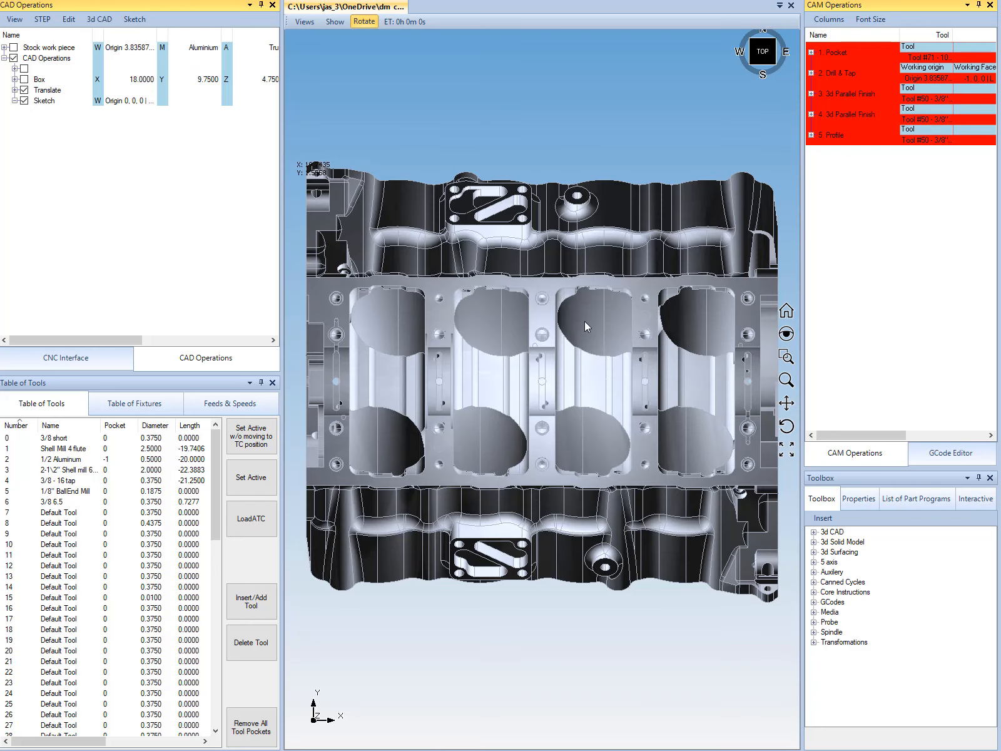
right_click(831, 53)
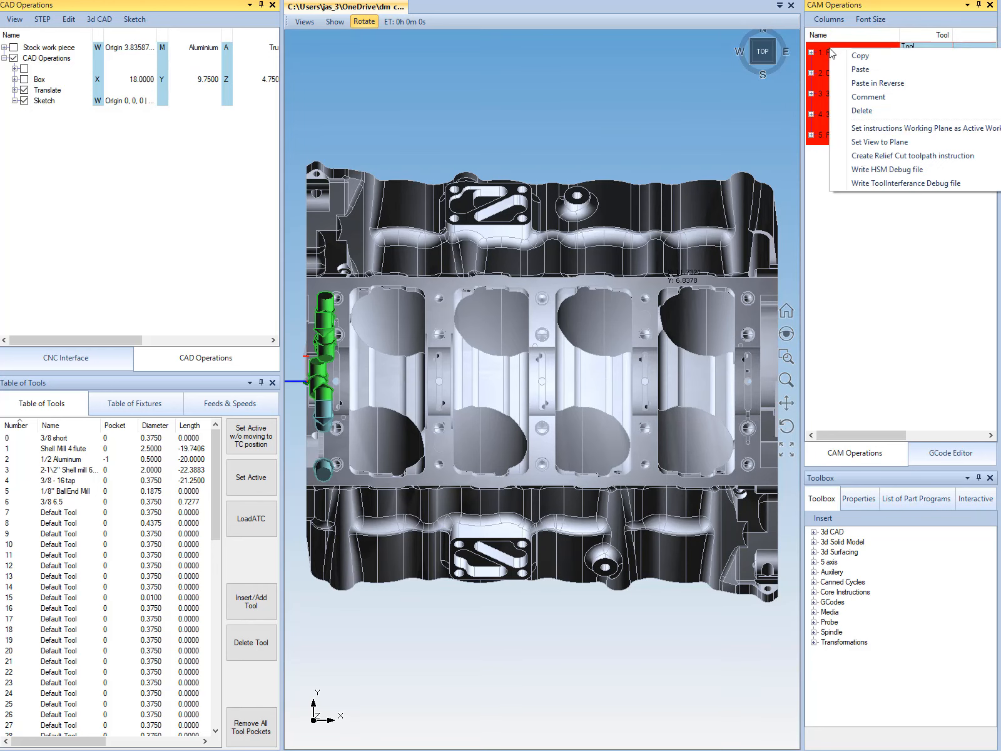
click(879, 142)
scroll(411, 529, up, 5)
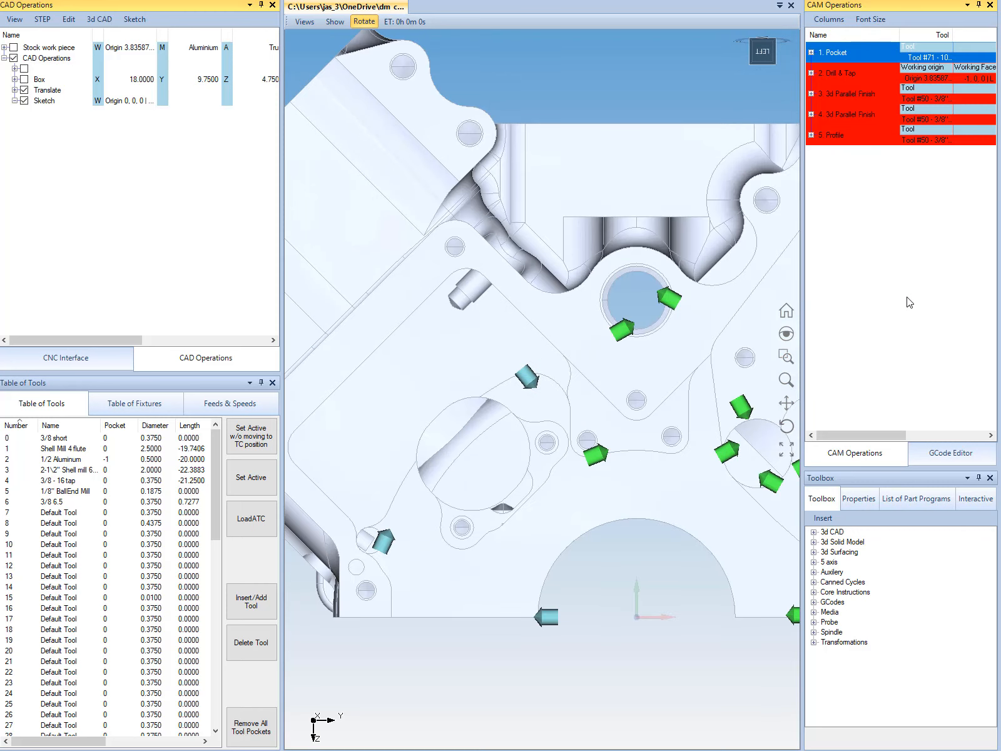
scroll(494, 399, up, 3)
middle_drag(421, 443, 479, 320)
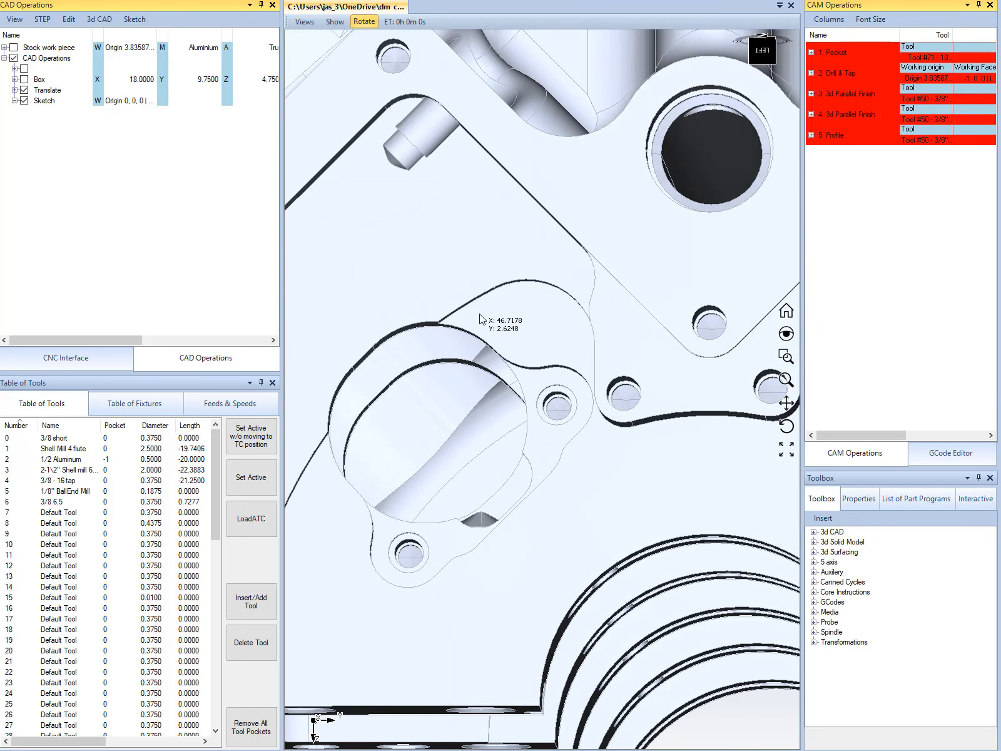
- Place the sketch plane on the recessed face beside the round opening with the Face Origin and Angle selection filter
scroll(479, 387, down, 5)
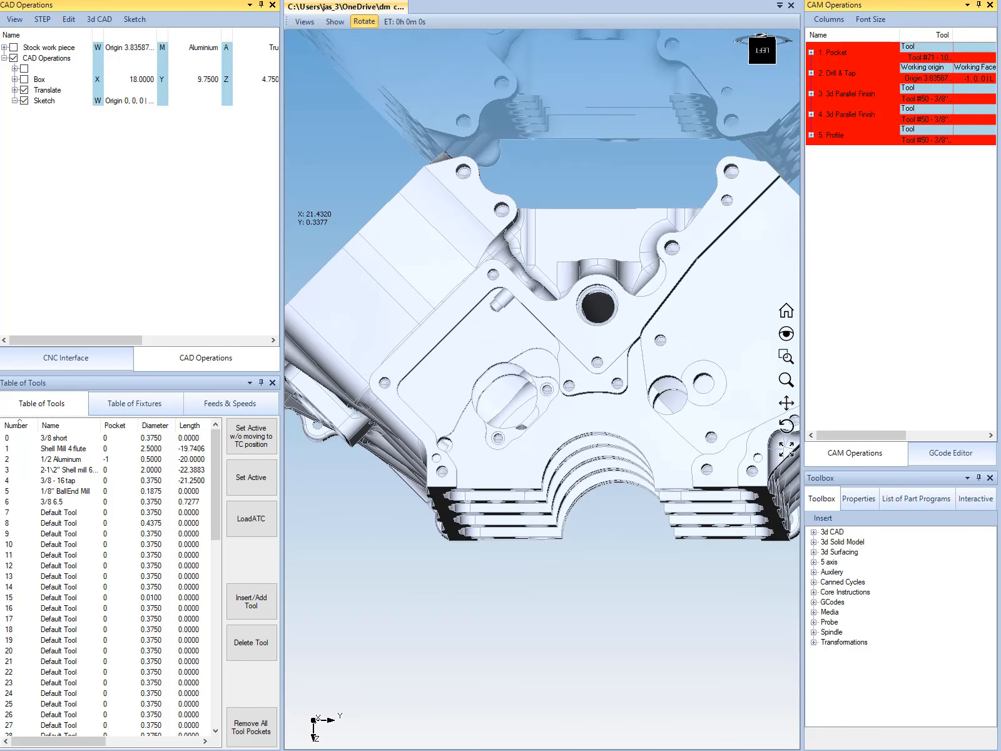
double_click(129, 102)
click(229, 105)
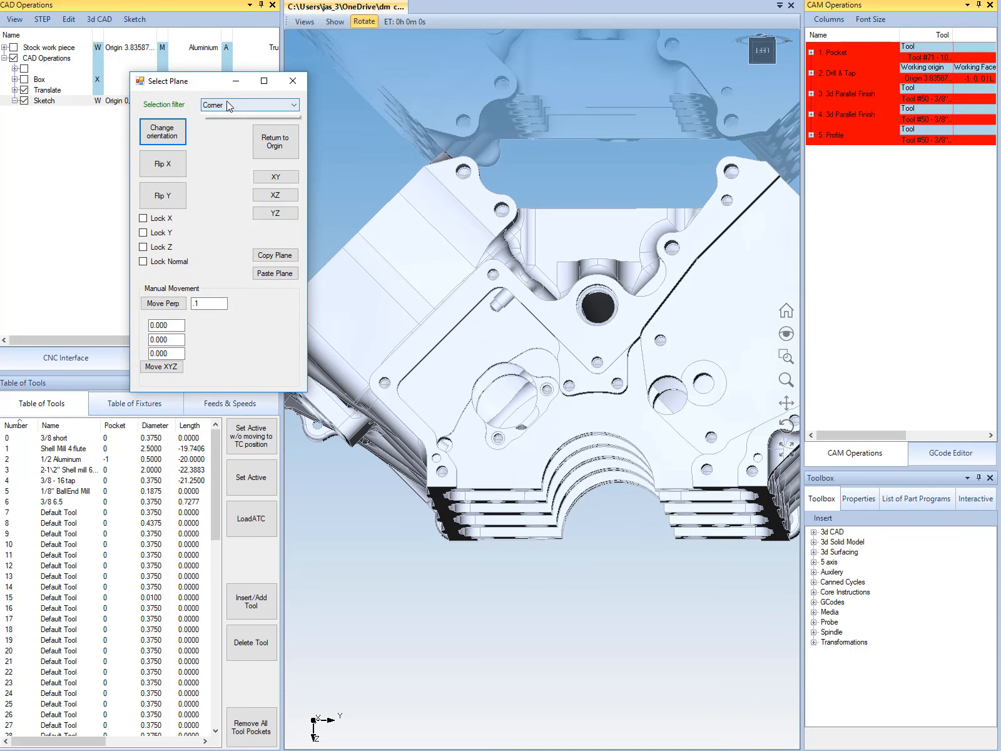
click(221, 141)
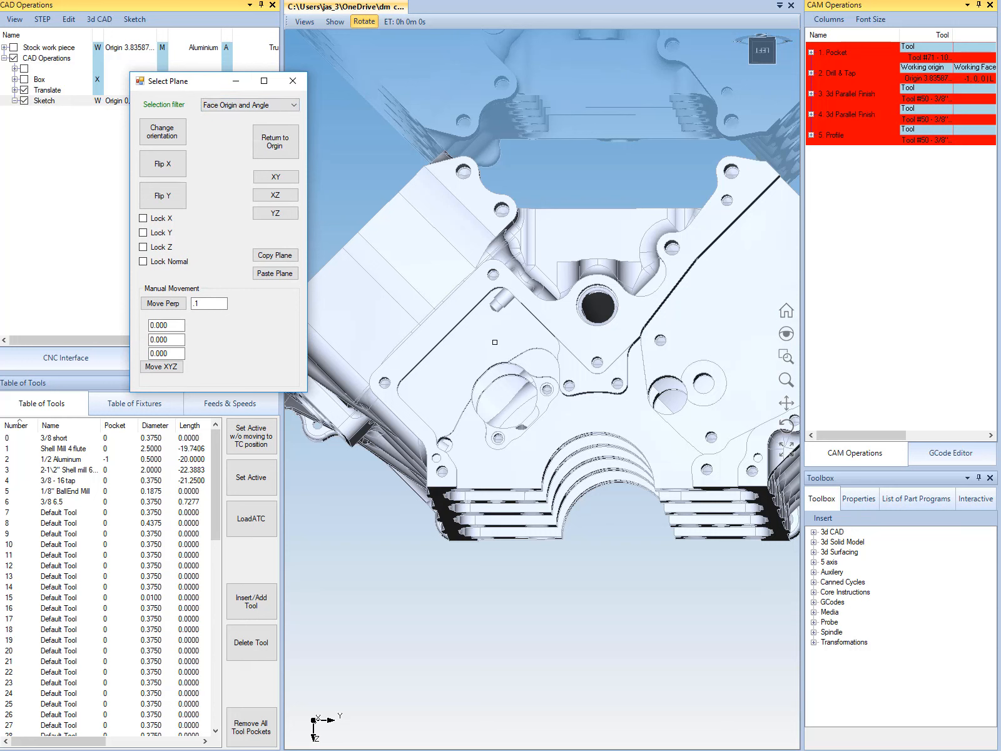
scroll(498, 370, up, 3)
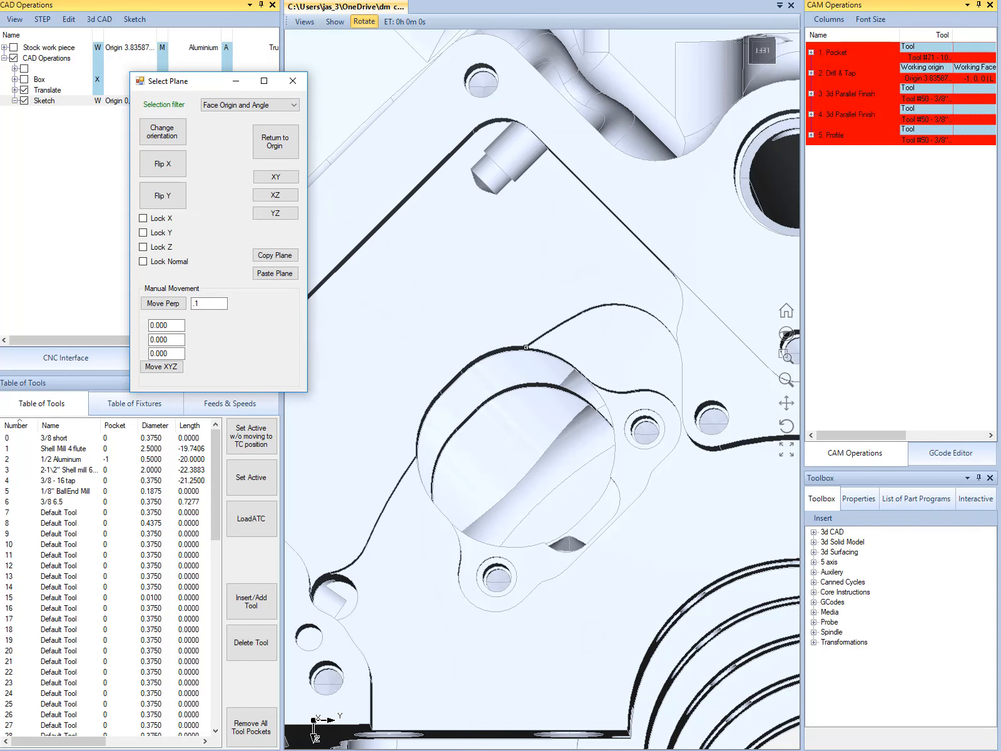
click(510, 300)
click(297, 78)
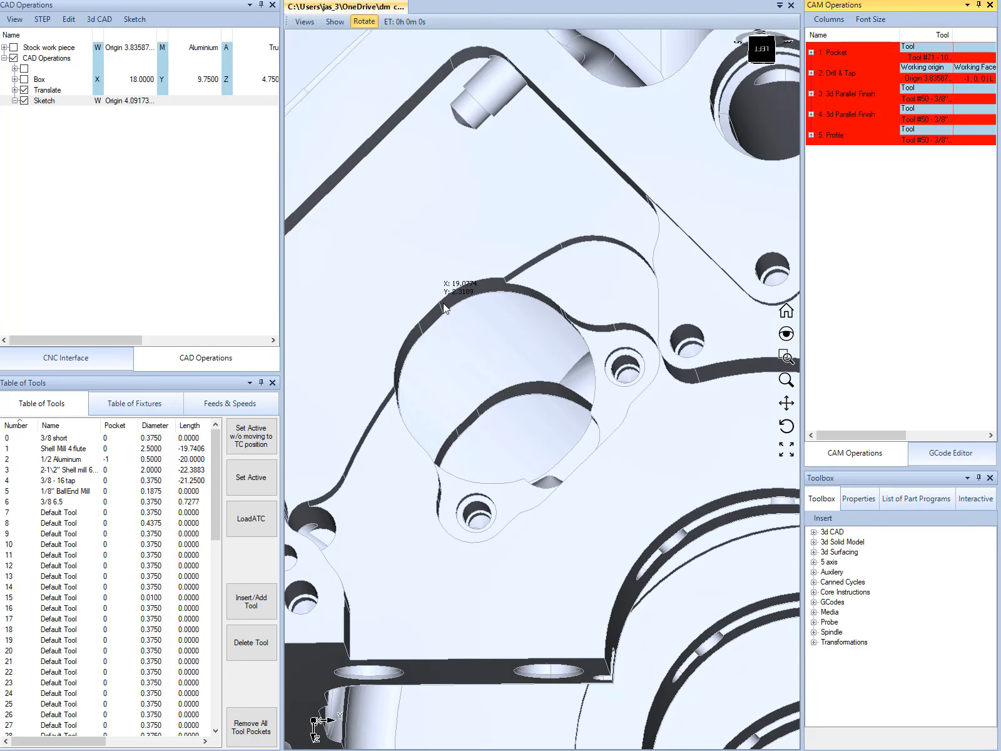
- Sketch a line along the short straight segment on the round opening's upper-left edge
click(135, 19)
mouse_move(188, 47)
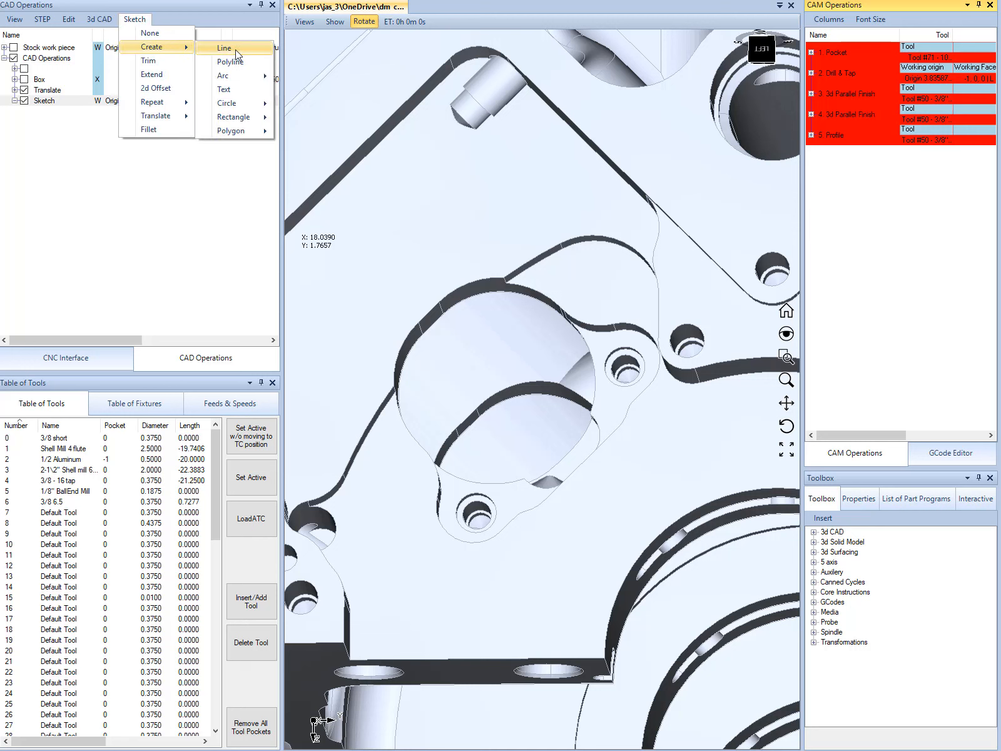
click(236, 50)
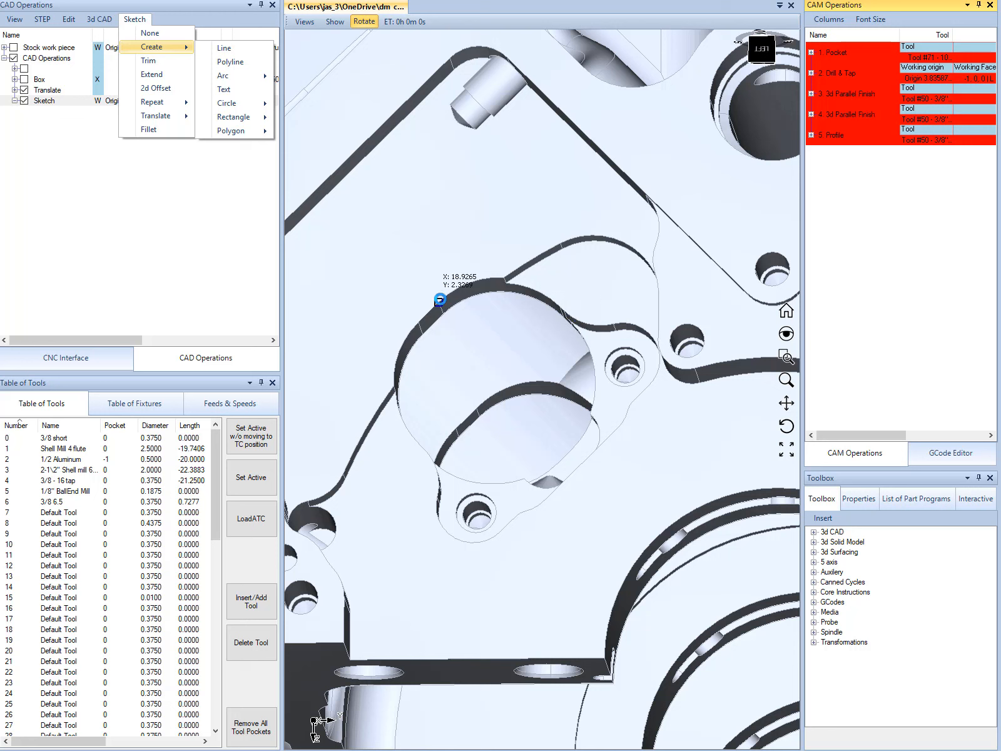
click(438, 302)
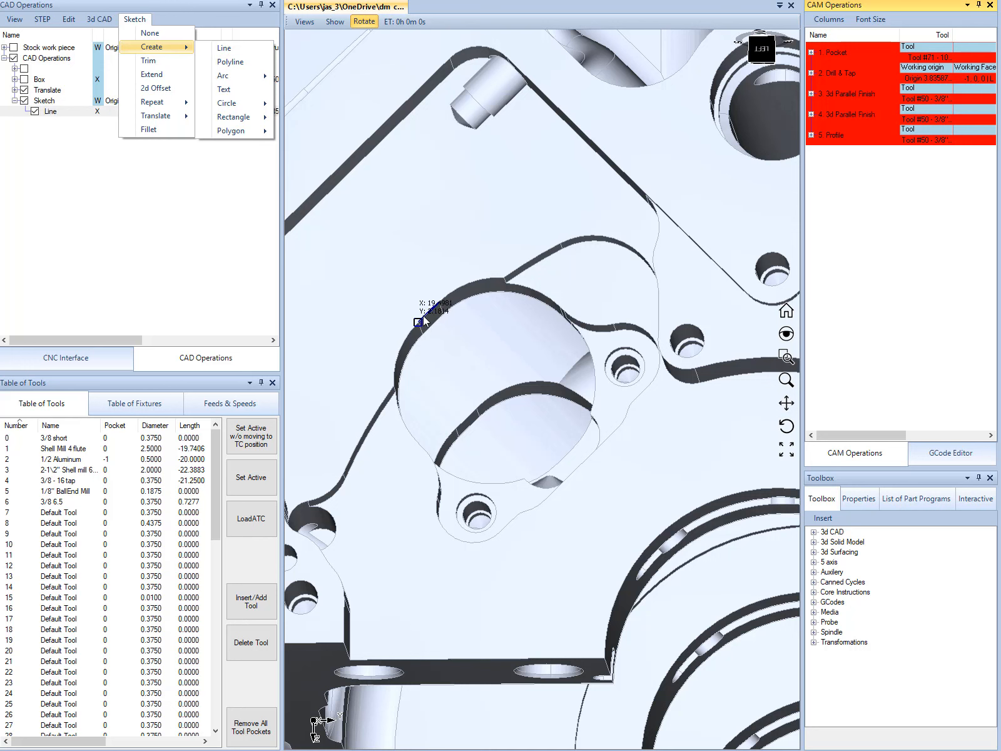
- Sketch a second short line on the opening's upper-right edge, where it meets the bolt-boss contour
scroll(429, 306, up, 5)
scroll(427, 312, down, 7)
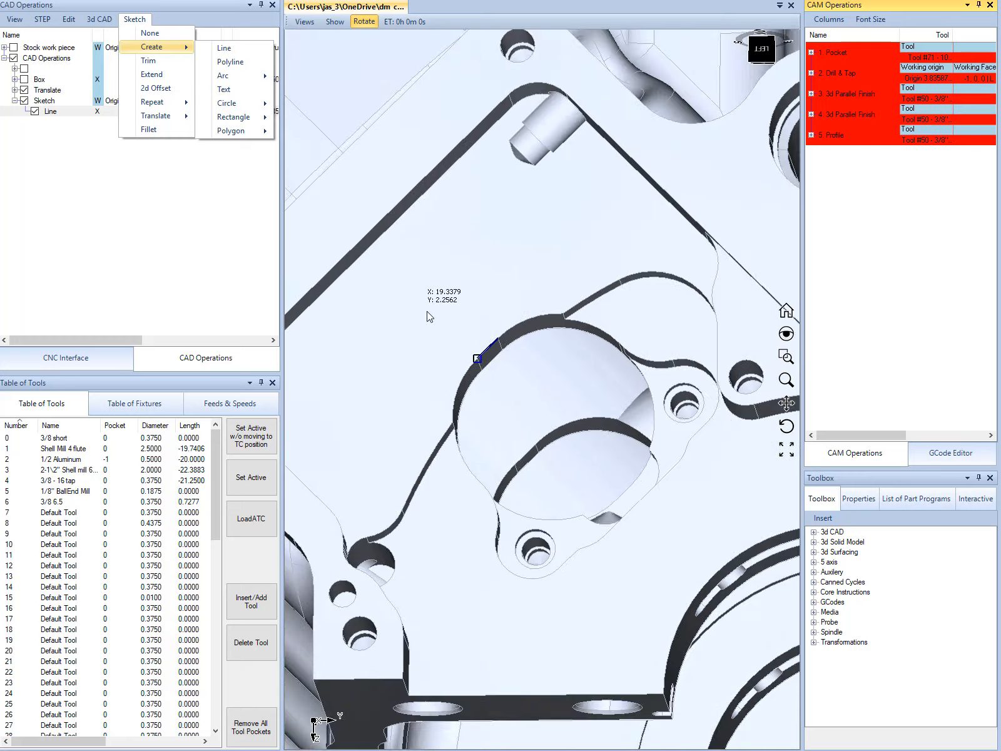
scroll(599, 366, up, 4)
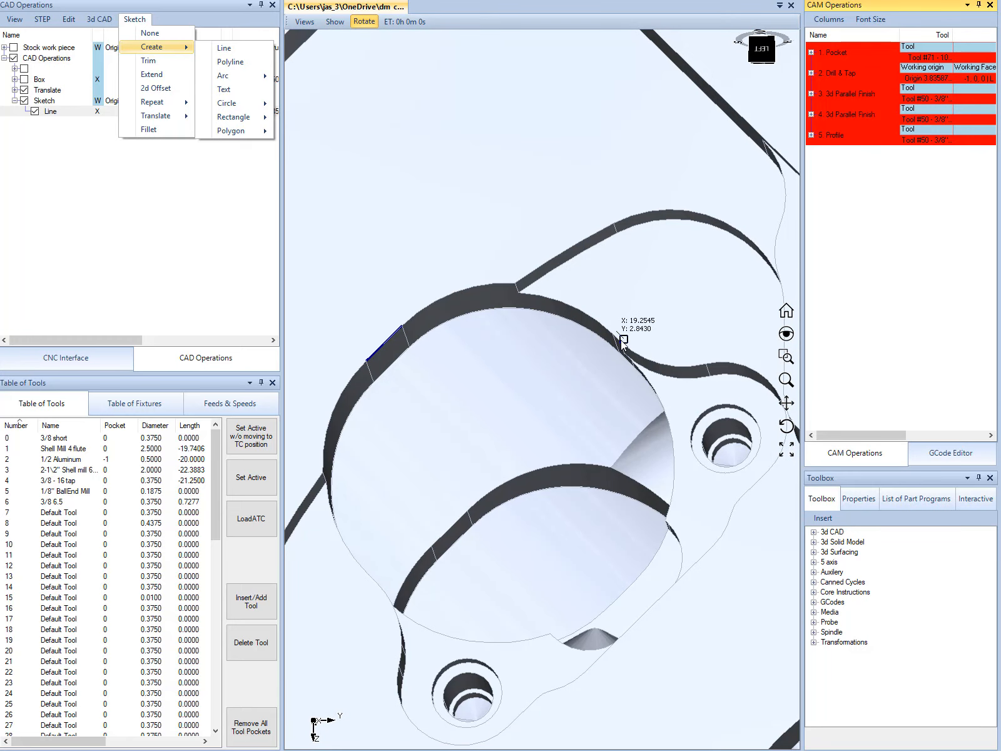
- Sketch a third line diagonally along the lower-right side of the round opening, just above the small conical recess
drag(527, 594, 531, 528)
scroll(607, 544, down, 5)
scroll(592, 485, up, 4)
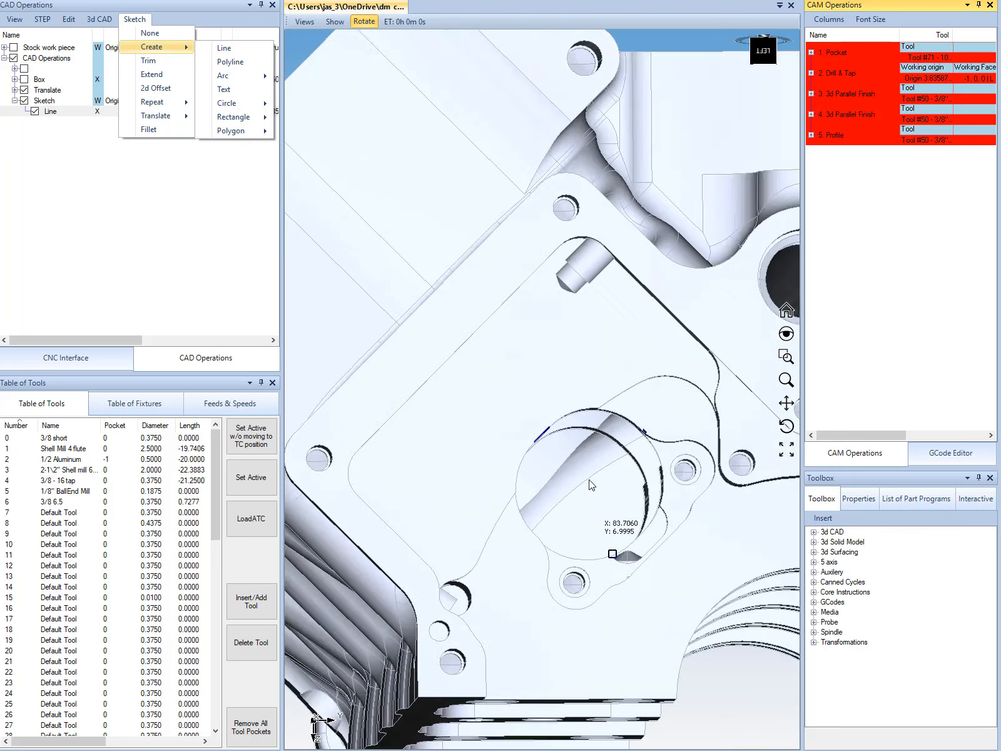
scroll(631, 527, up, 3)
middle_drag(623, 529, 633, 533)
scroll(633, 534, down, 4)
scroll(603, 545, up, 5)
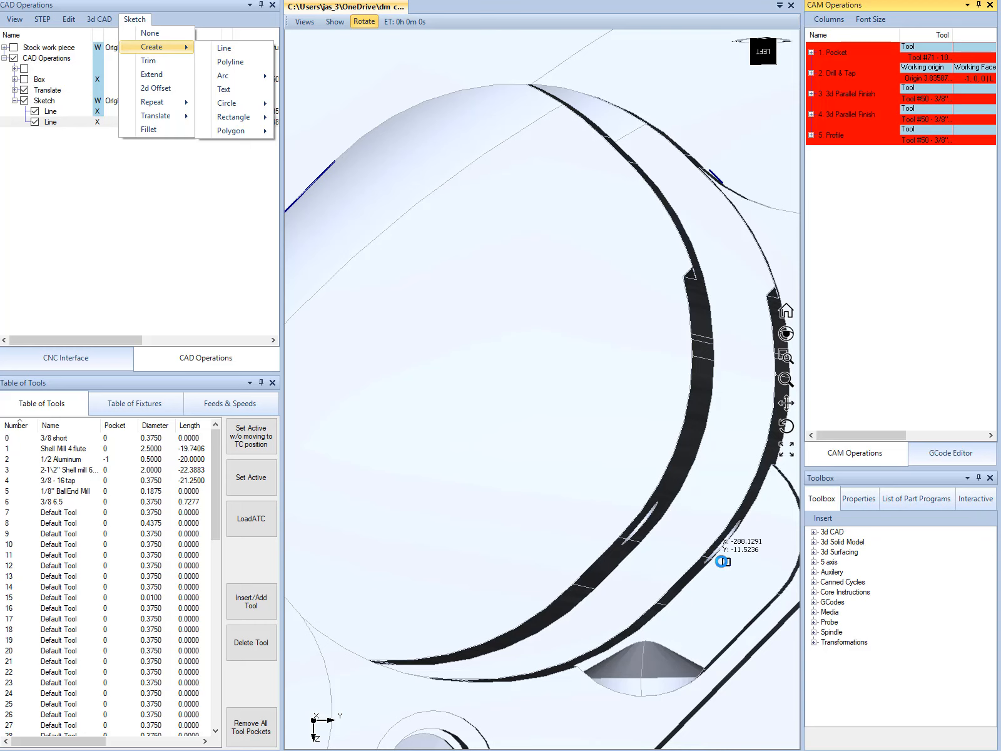
middle_drag(722, 561, 720, 562)
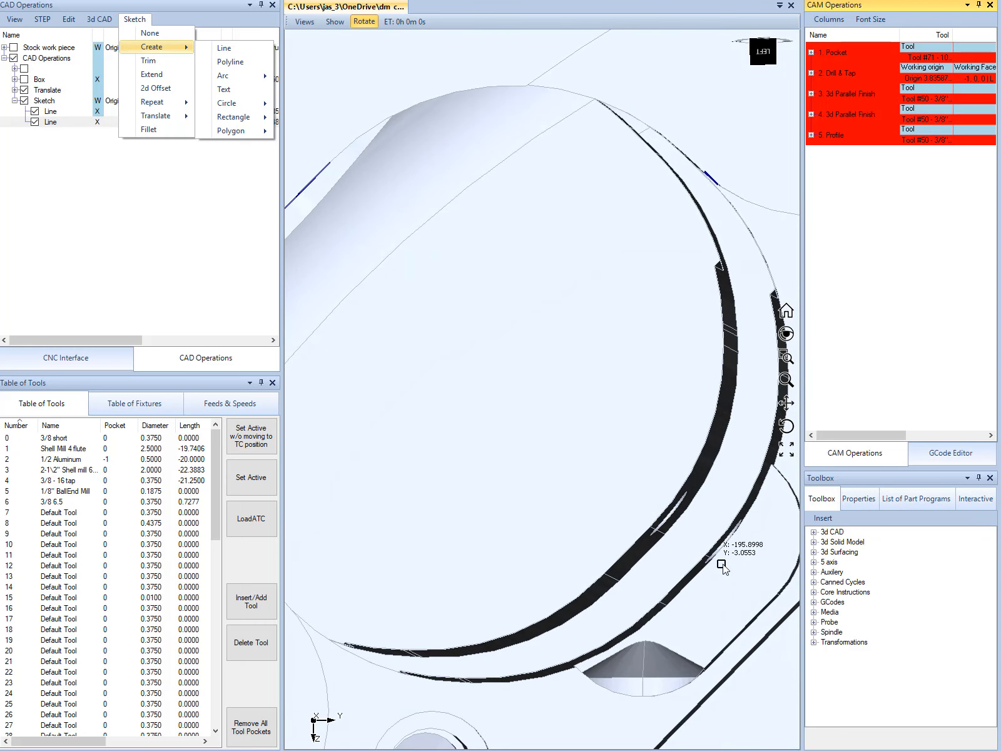
click(721, 563)
click(676, 610)
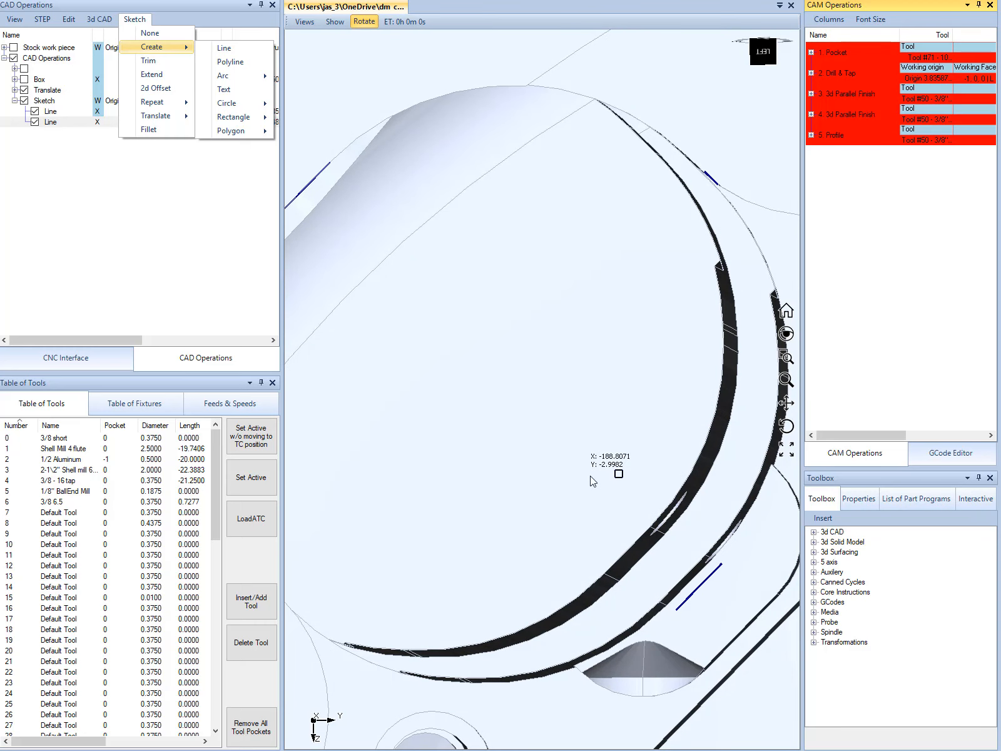
- Sketch a fourth short line on the opening's lower-left edge, where it meets the lower bolt-boss contour
scroll(590, 479, down, 2)
middle_drag(538, 456, 535, 455)
scroll(537, 494, down, 4)
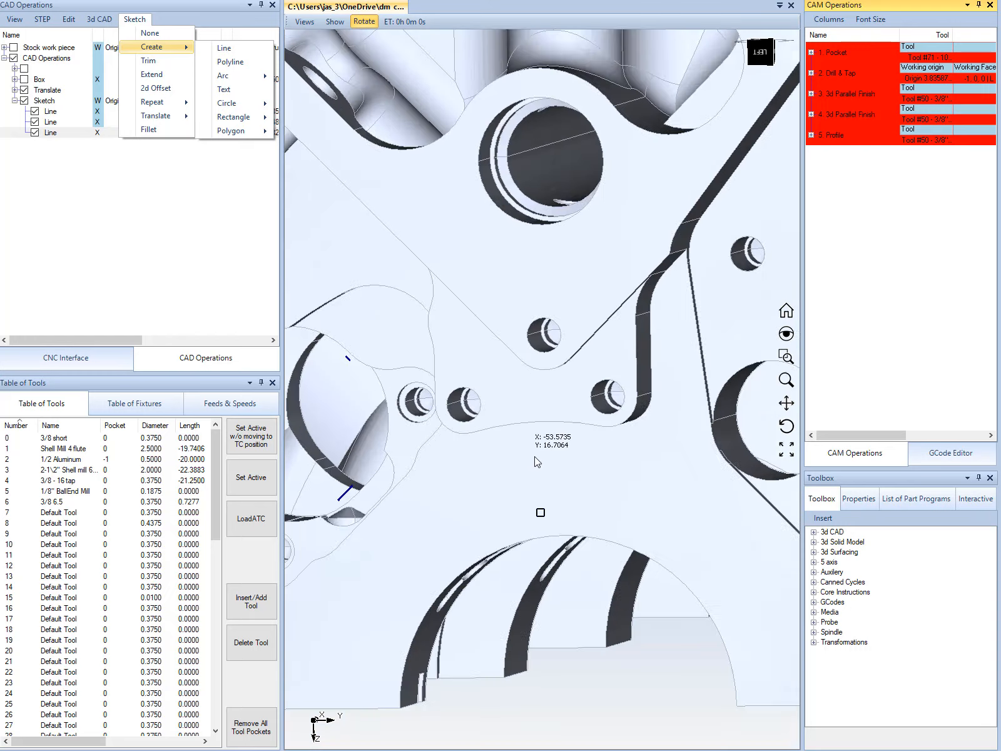
scroll(470, 413, up, 4)
scroll(379, 378, up, 3)
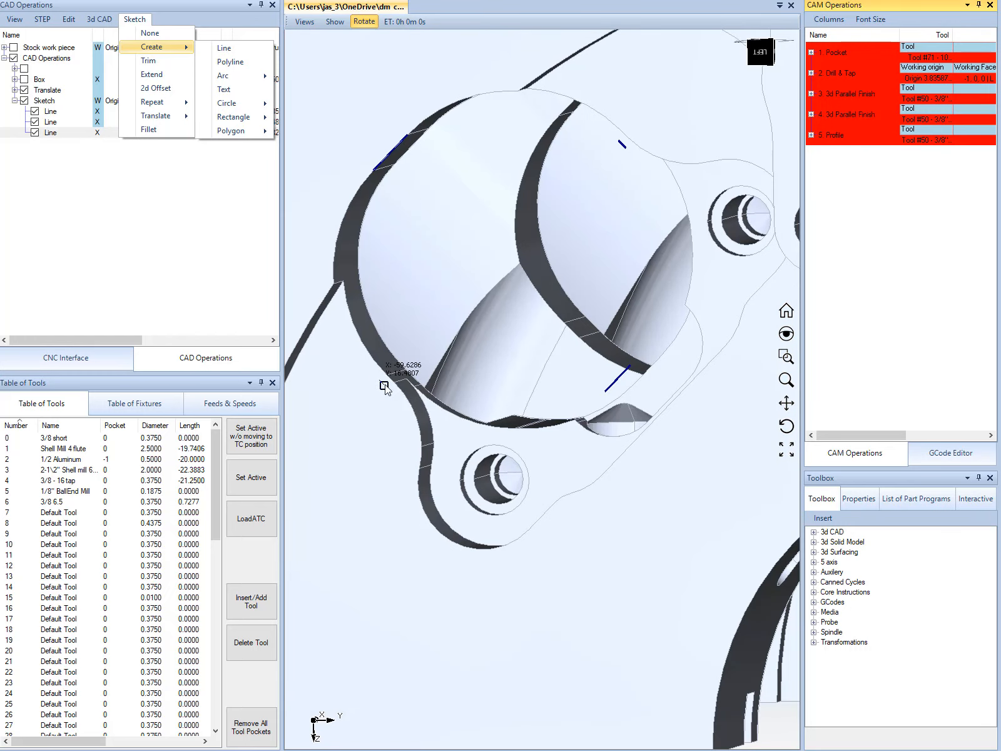
click(384, 385)
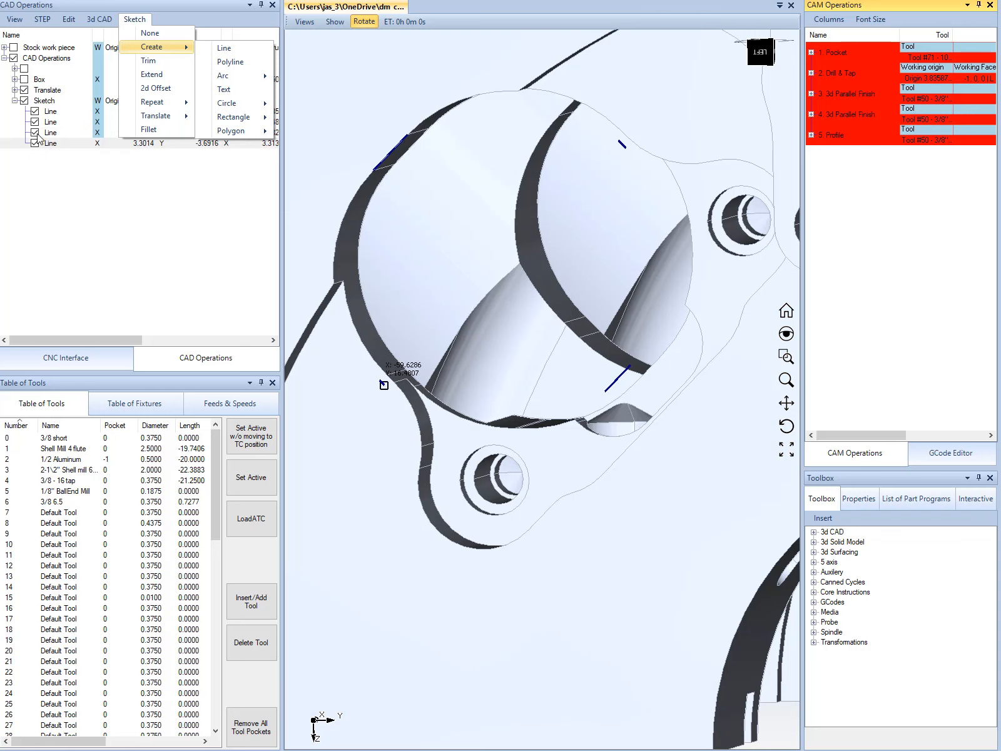
- Hide the translated block model to check the sketched lines on their own, and show the model again
click(24, 91)
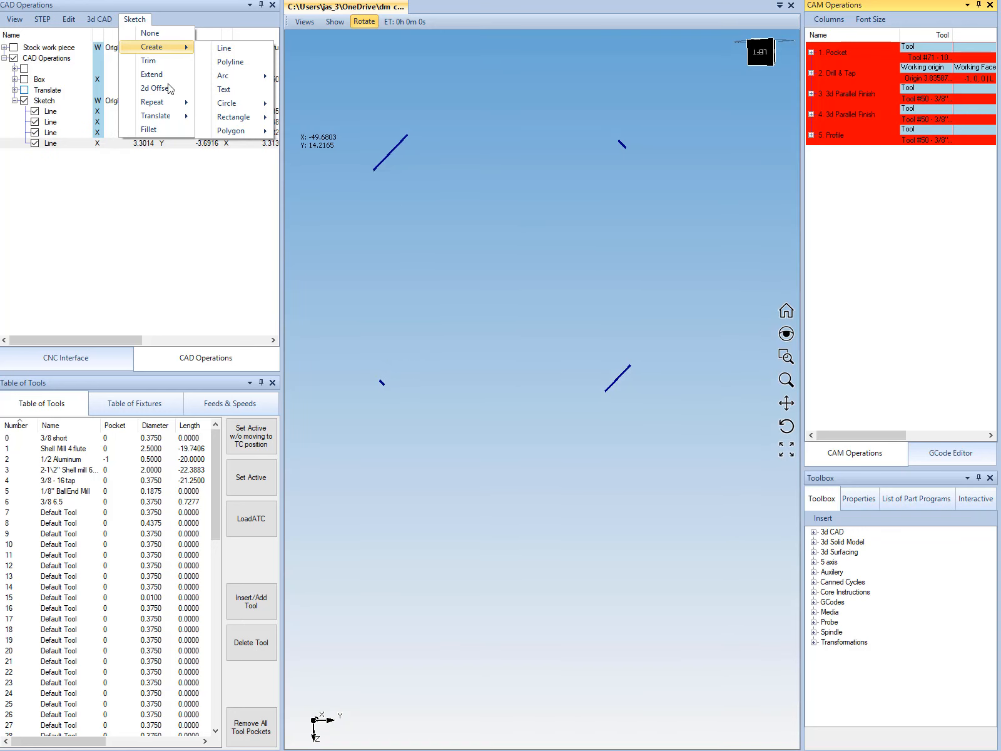
click(153, 33)
drag(500, 341, 498, 340)
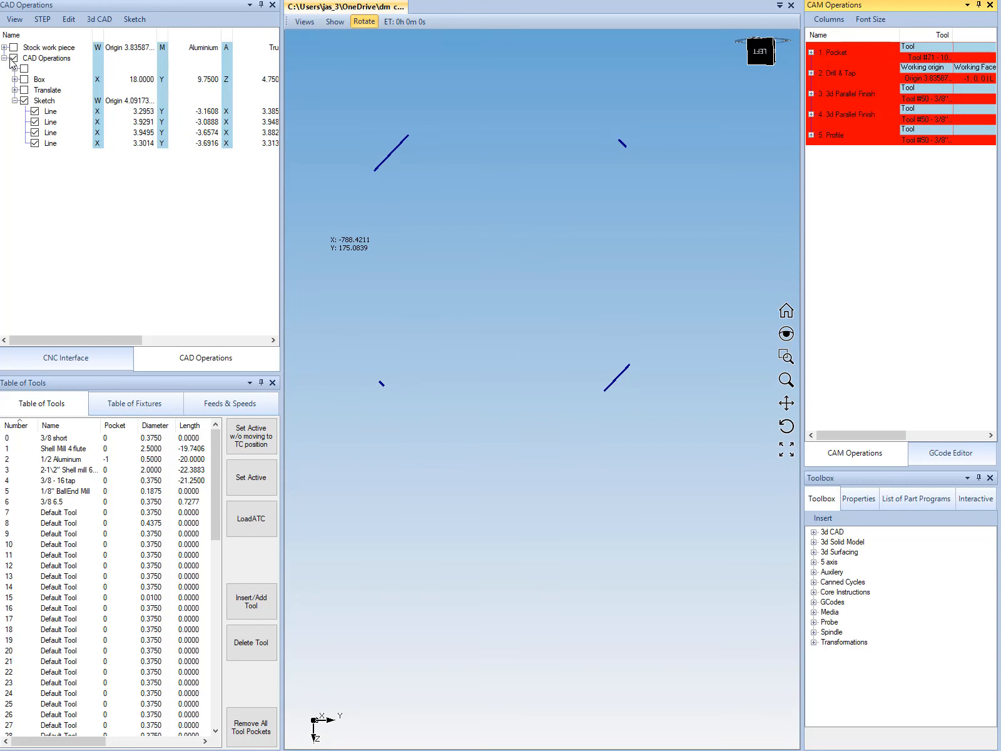
click(24, 90)
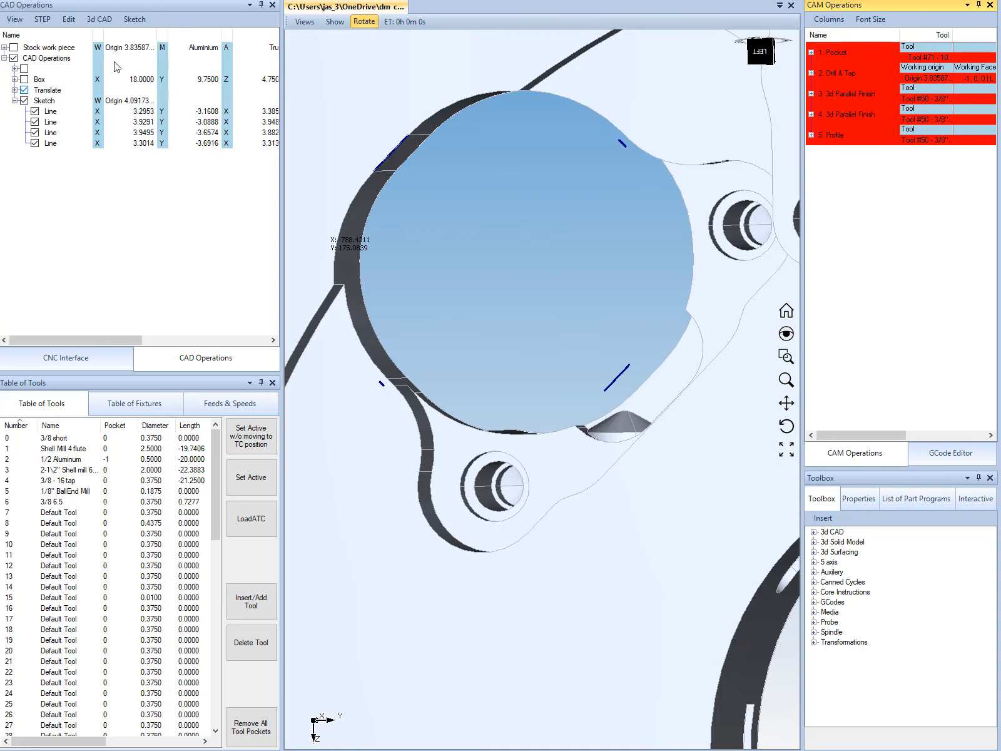
- Draw a three-point arc over the top of the opening, joining the upper-left line's end to the upper-right short line
click(149, 21)
mouse_move(166, 47)
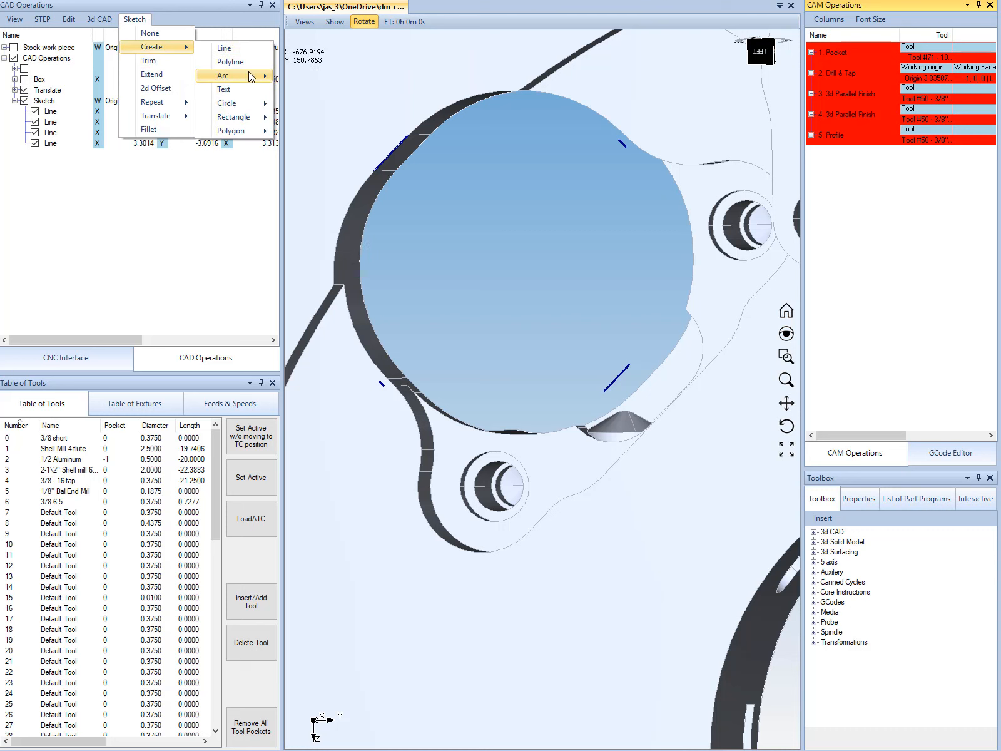
mouse_move(251, 76)
click(318, 91)
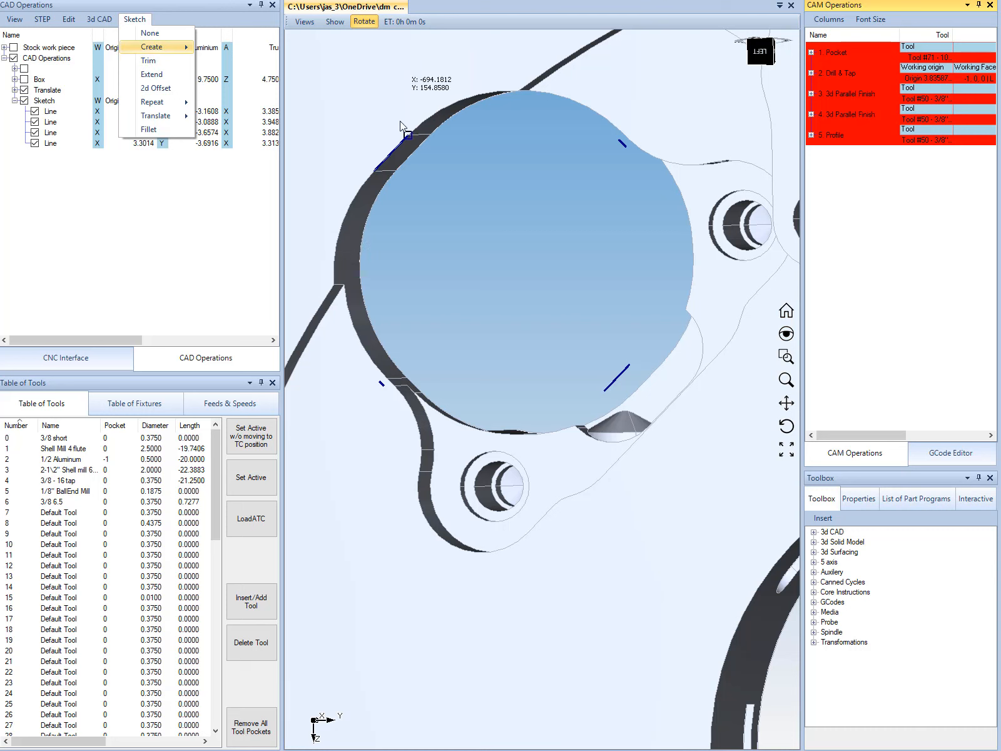
click(518, 92)
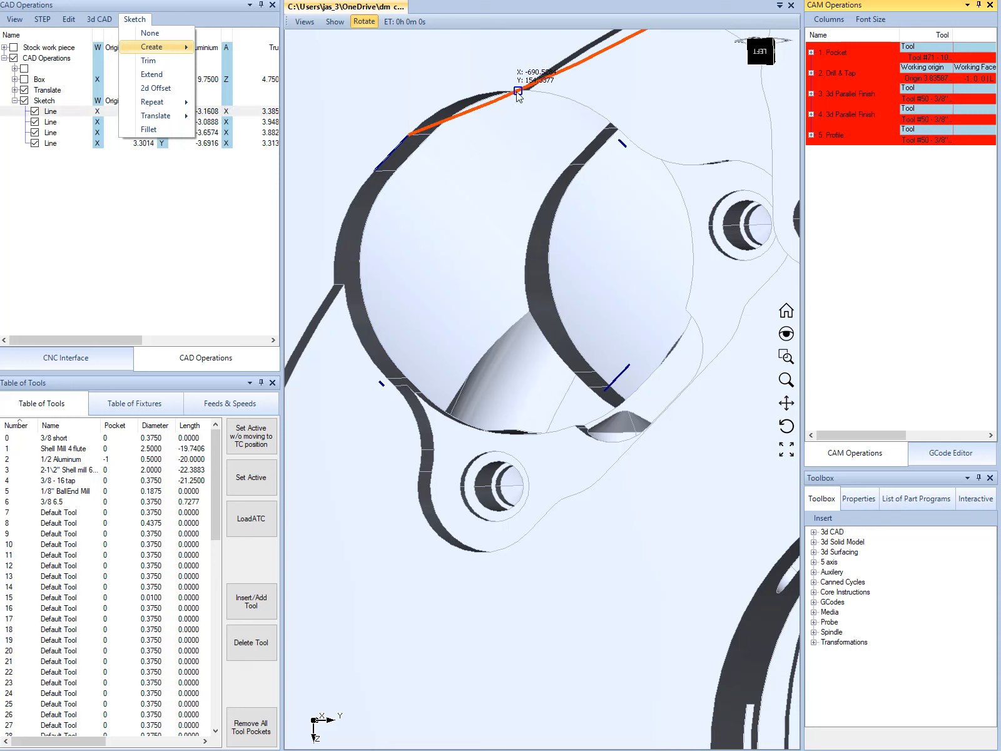
click(618, 140)
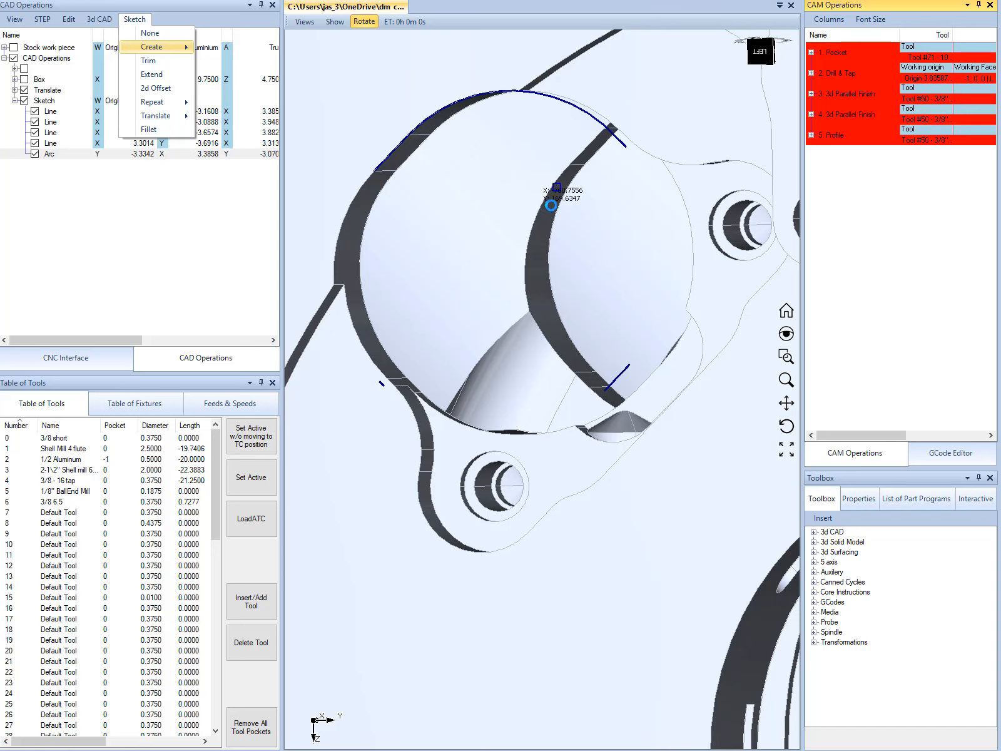
mouse_move(557, 199)
mouse_down()
mouse_move(591, 169)
mouse_move(634, 275)
mouse_move(620, 262)
mouse_up()
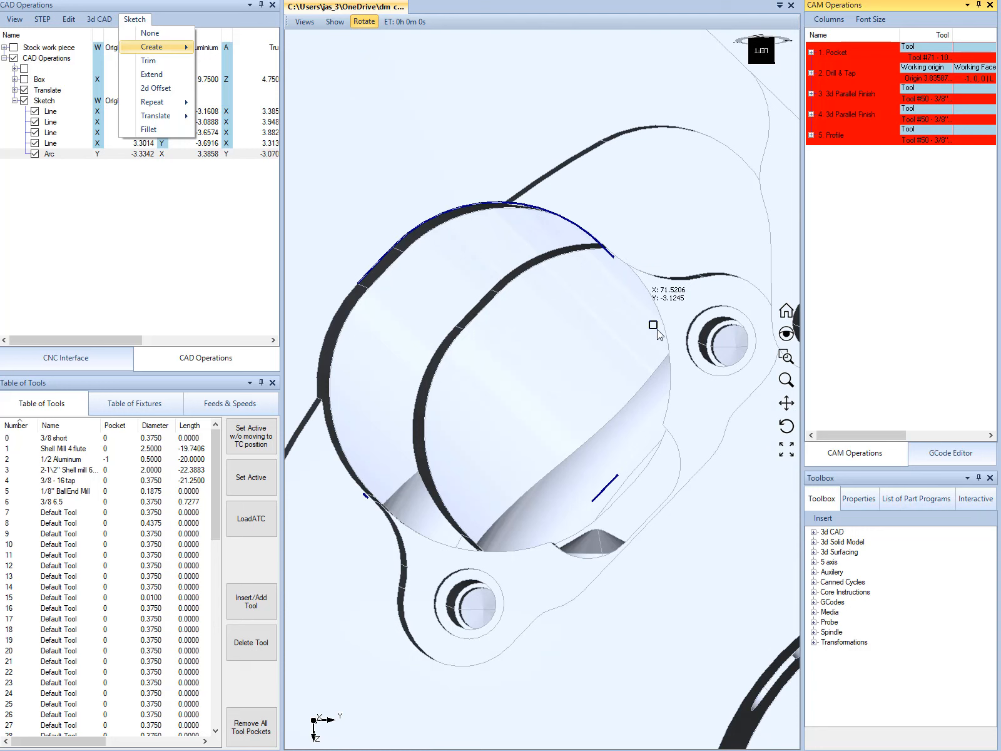
- Close the outline with three-point arcs along the opening's right, lower and left sides, joining the ends of the sketched lines
click(657, 359)
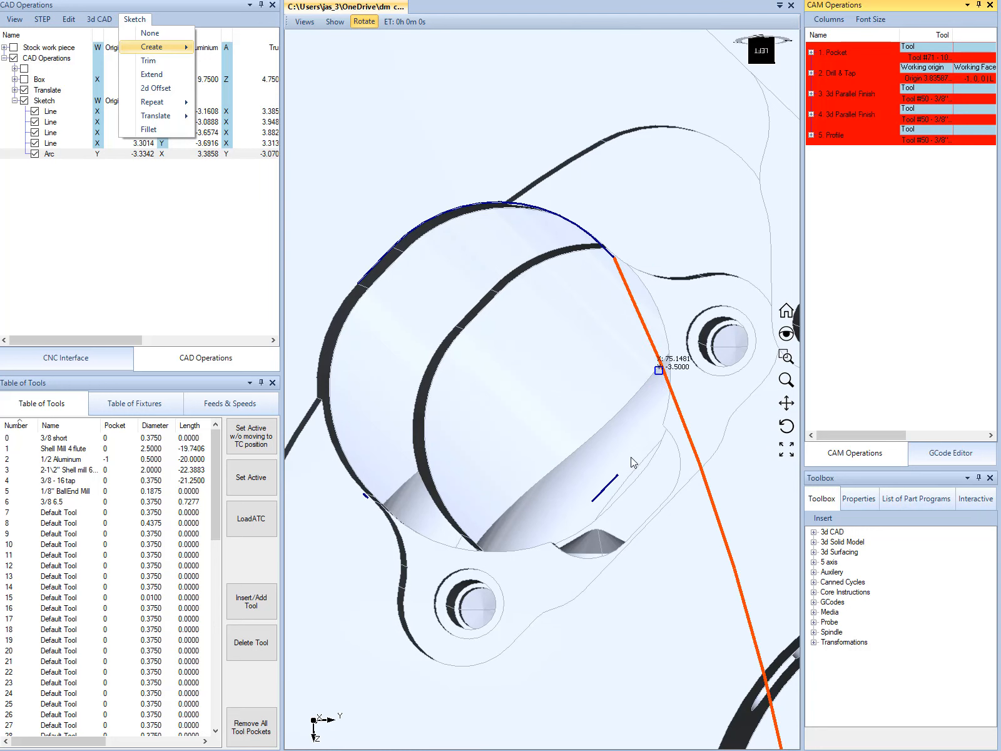
click(618, 477)
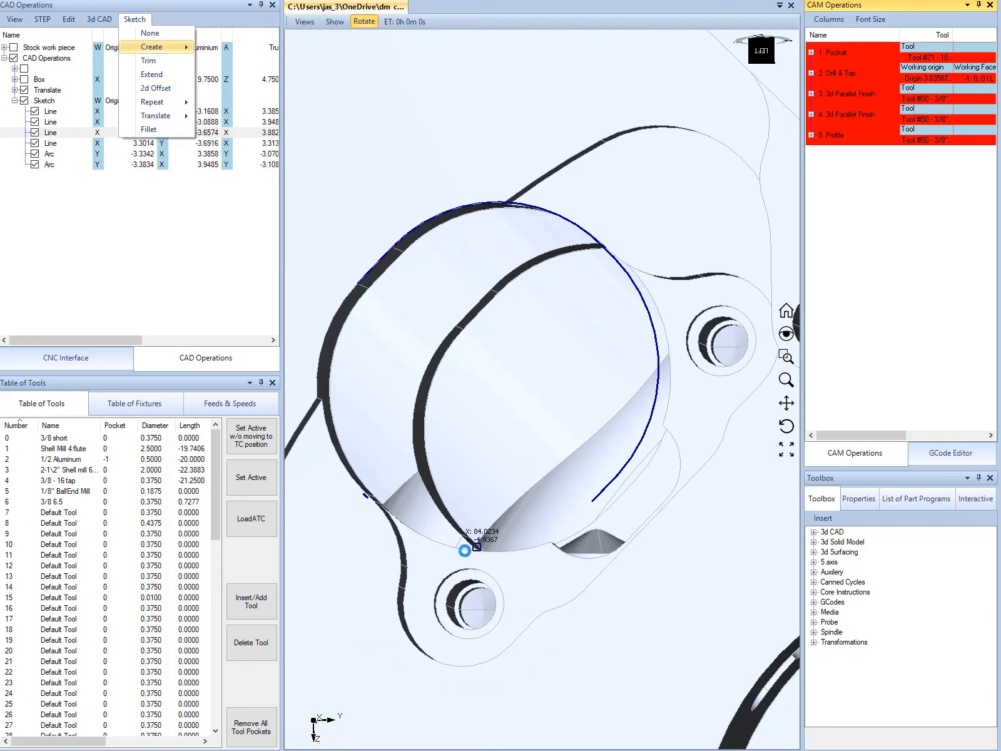
click(476, 547)
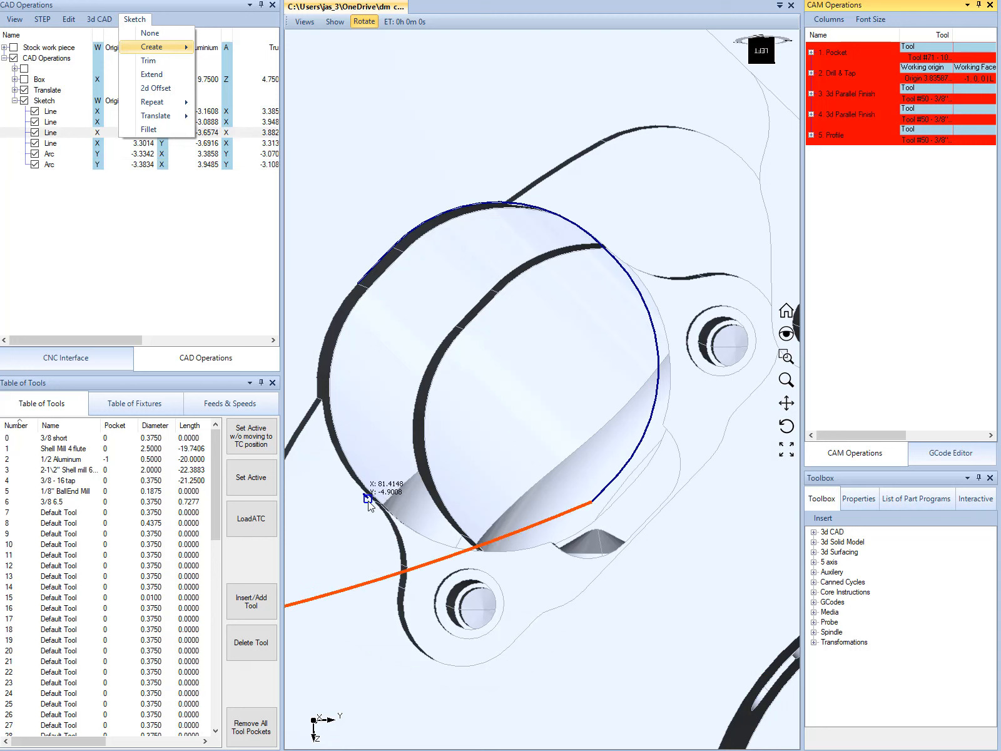
click(368, 498)
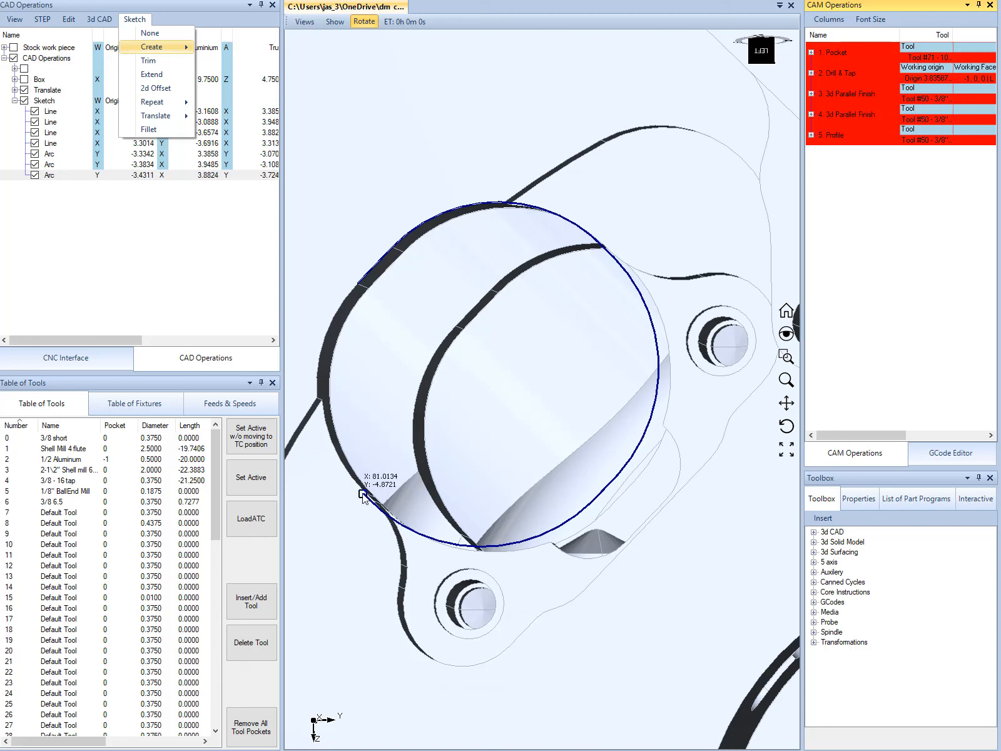
click(319, 399)
click(358, 286)
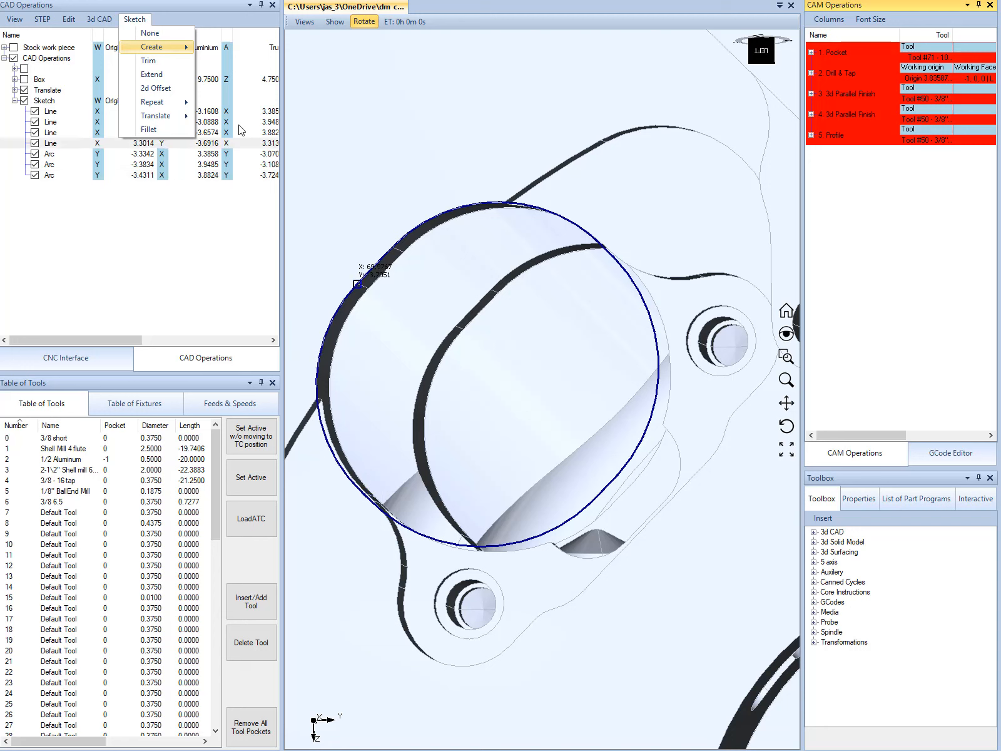
click(149, 34)
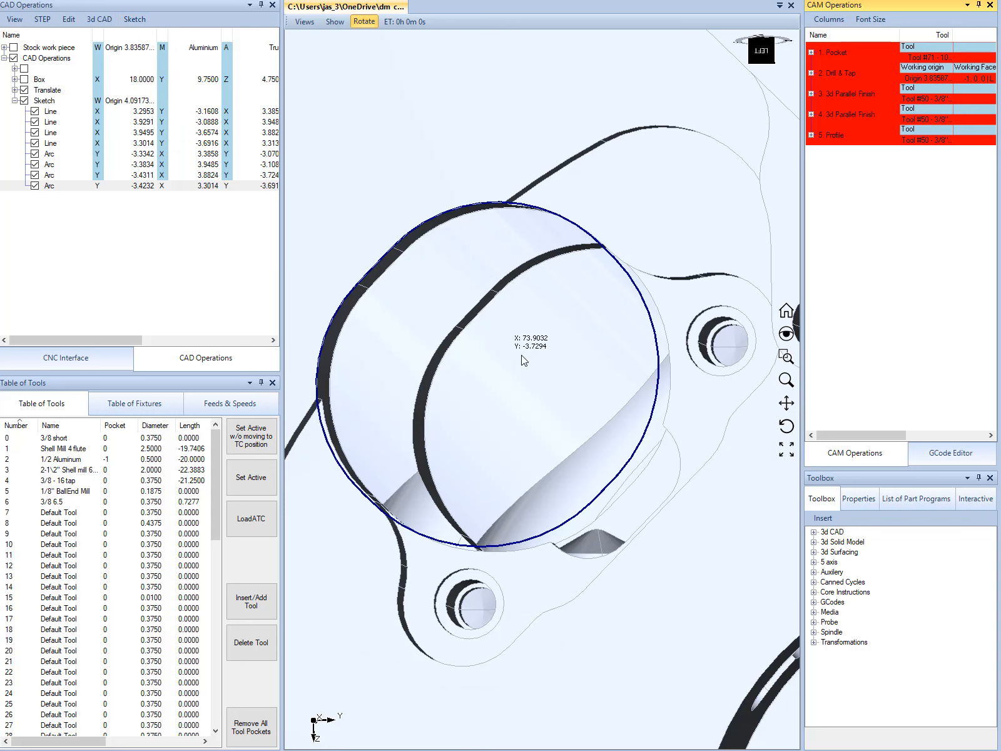
- Hide the translated block model to check the closed outline on its own, and show the model again
middle_drag(522, 355, 530, 358)
scroll(530, 358, down, 4)
scroll(530, 363, down, 3)
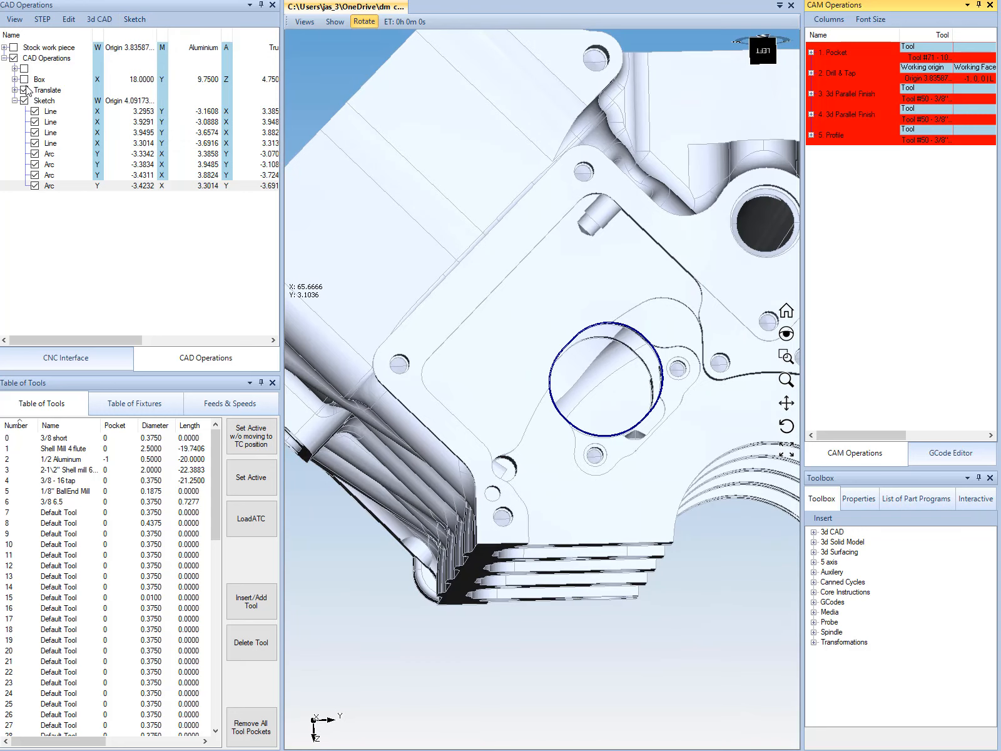
click(25, 91)
scroll(603, 350, down, 4)
middle_drag(601, 352, 563, 375)
scroll(557, 383, up, 4)
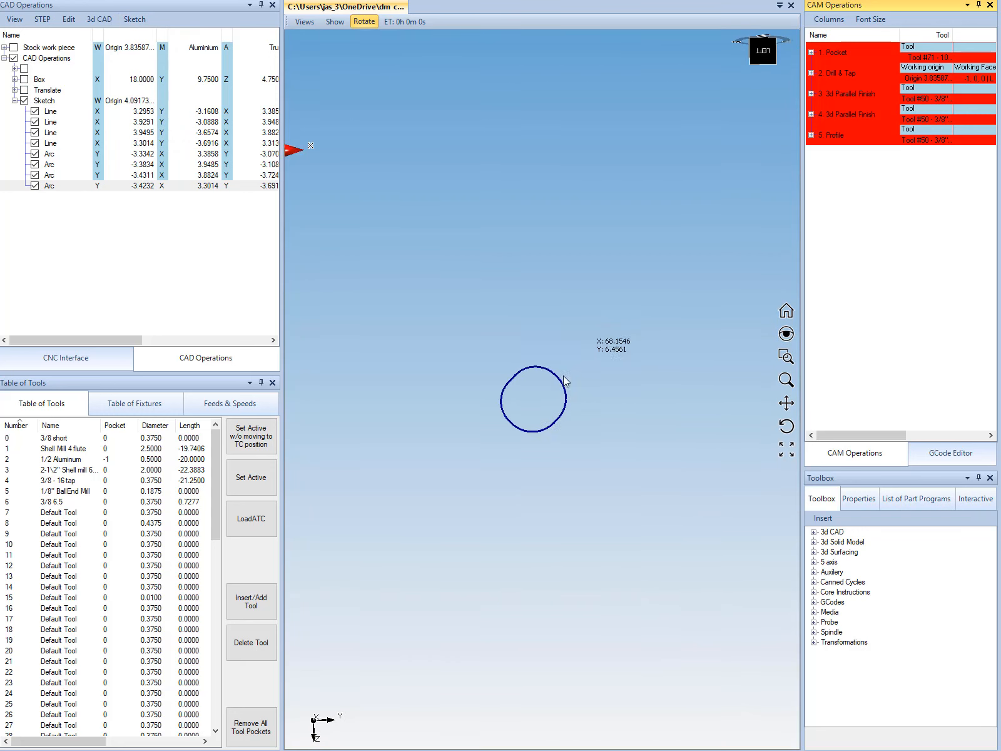
scroll(512, 362, up, 3)
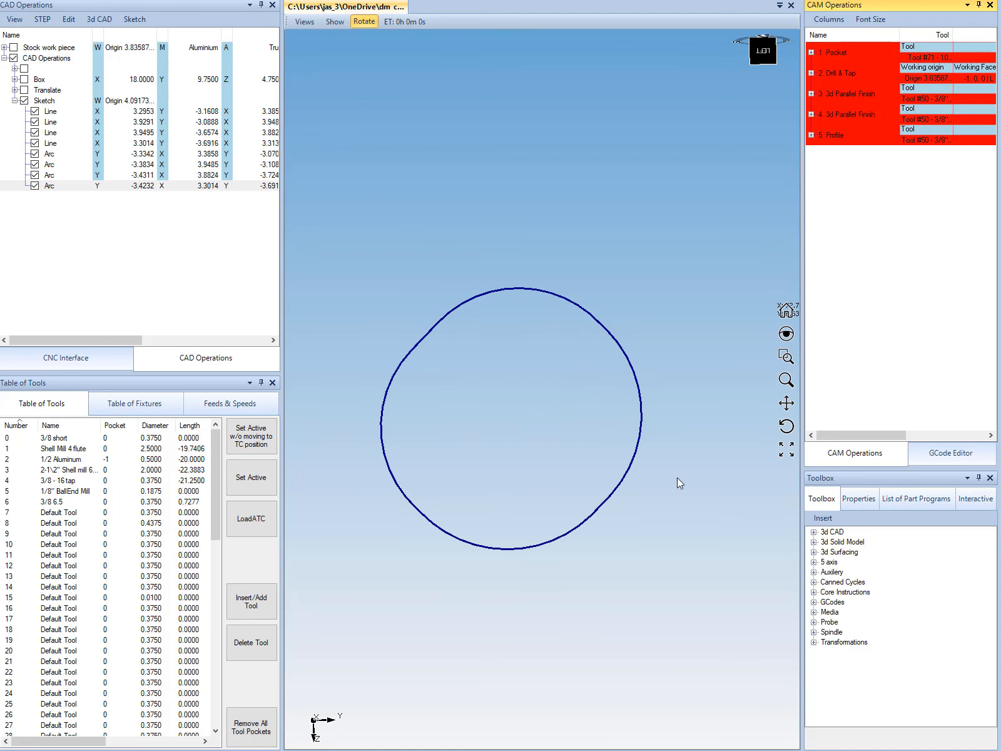
click(24, 91)
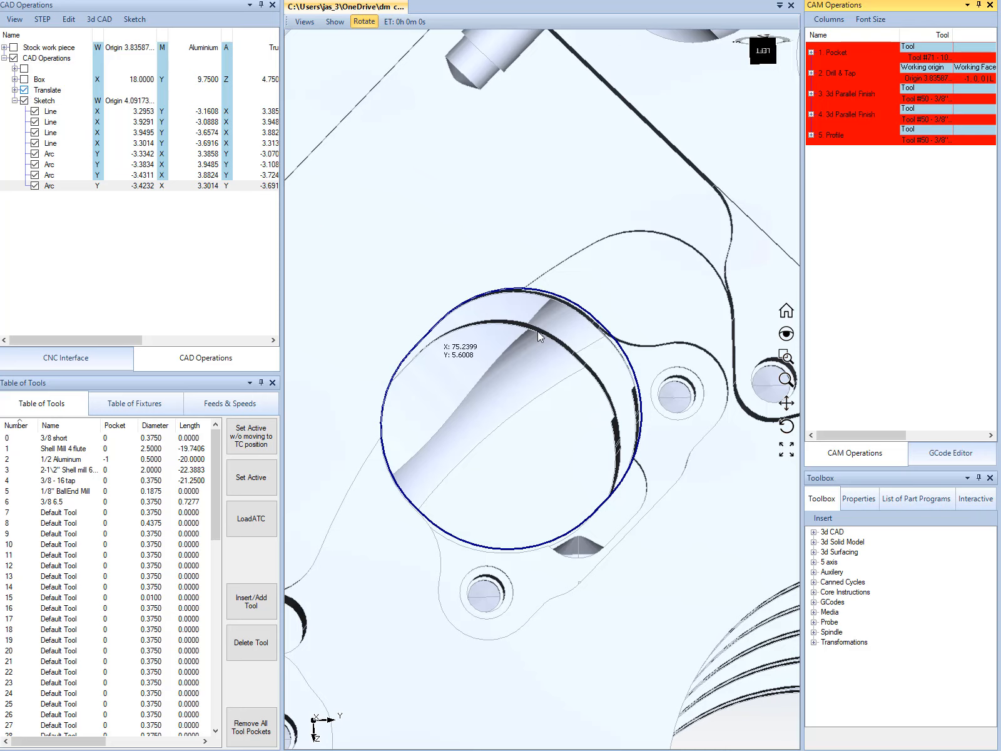
- Switch off the sketch creation command
scroll(537, 331, down, 4)
drag(529, 372, 524, 317)
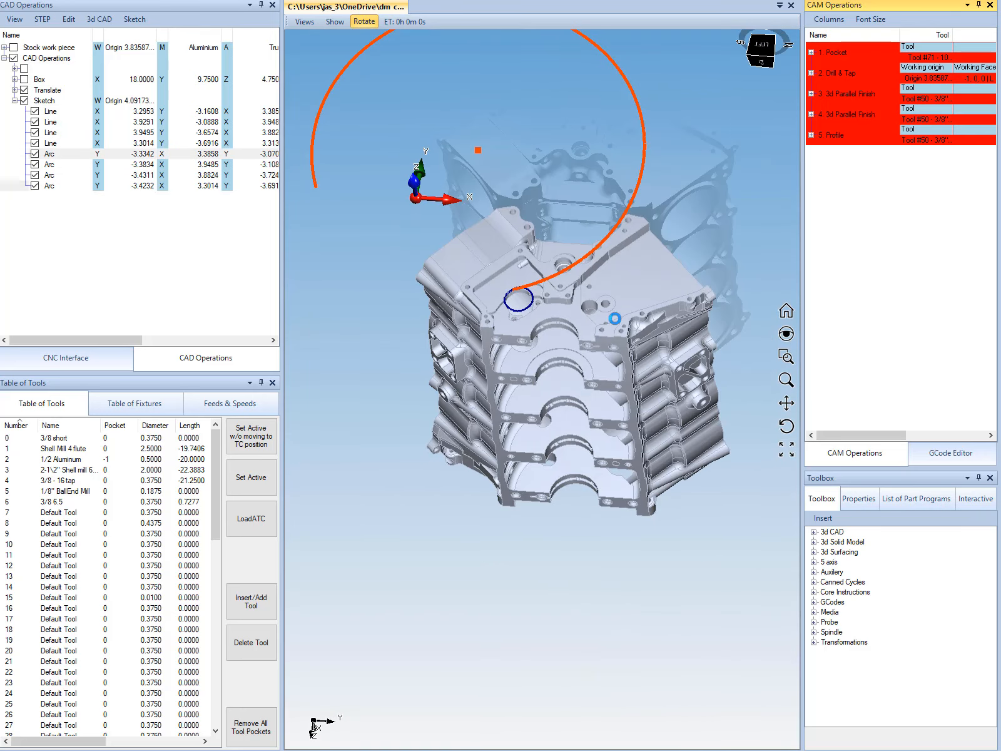
click(139, 23)
click(143, 31)
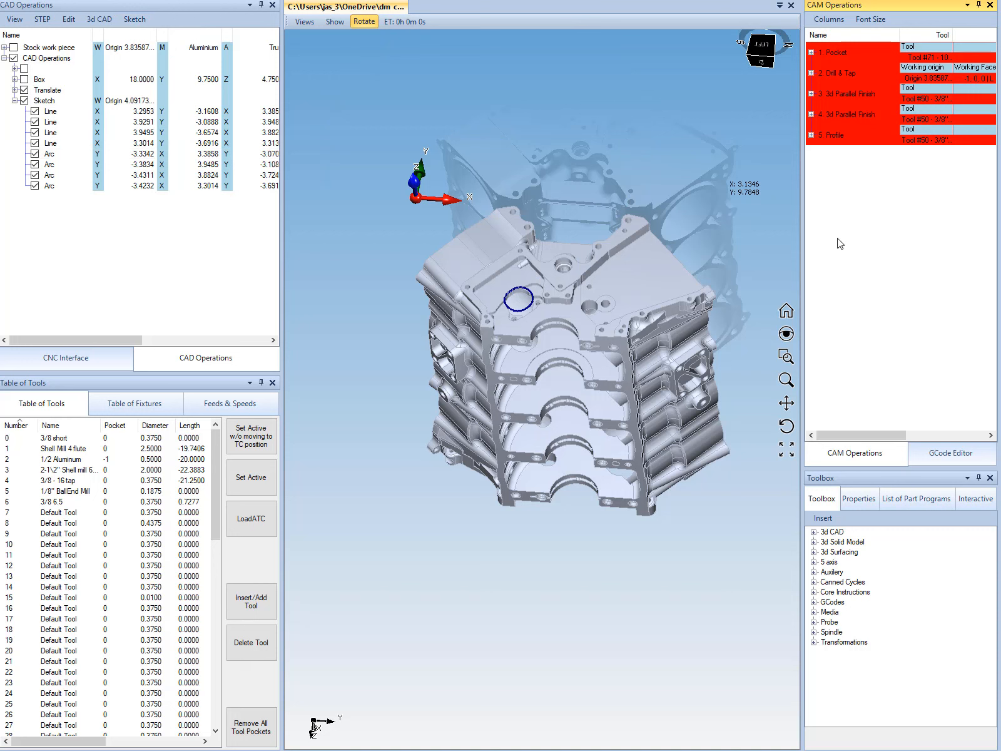
- Add a 2D Pocket instruction after the Profile operation in the CAM operations
click(814, 532)
click(826, 542)
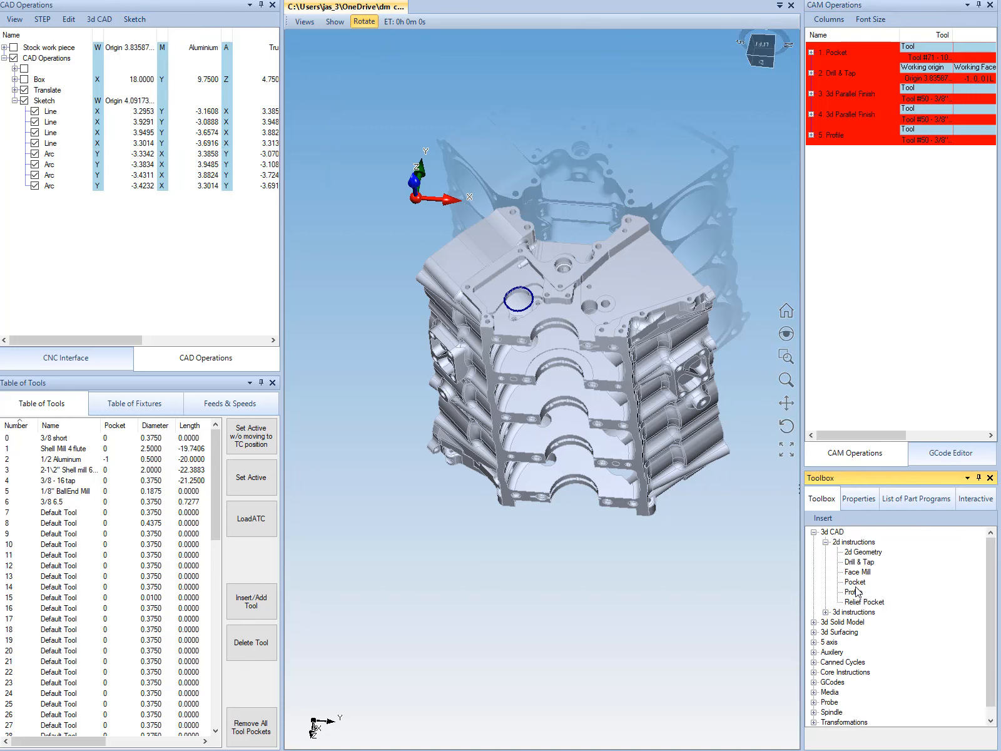
drag(855, 582, 821, 195)
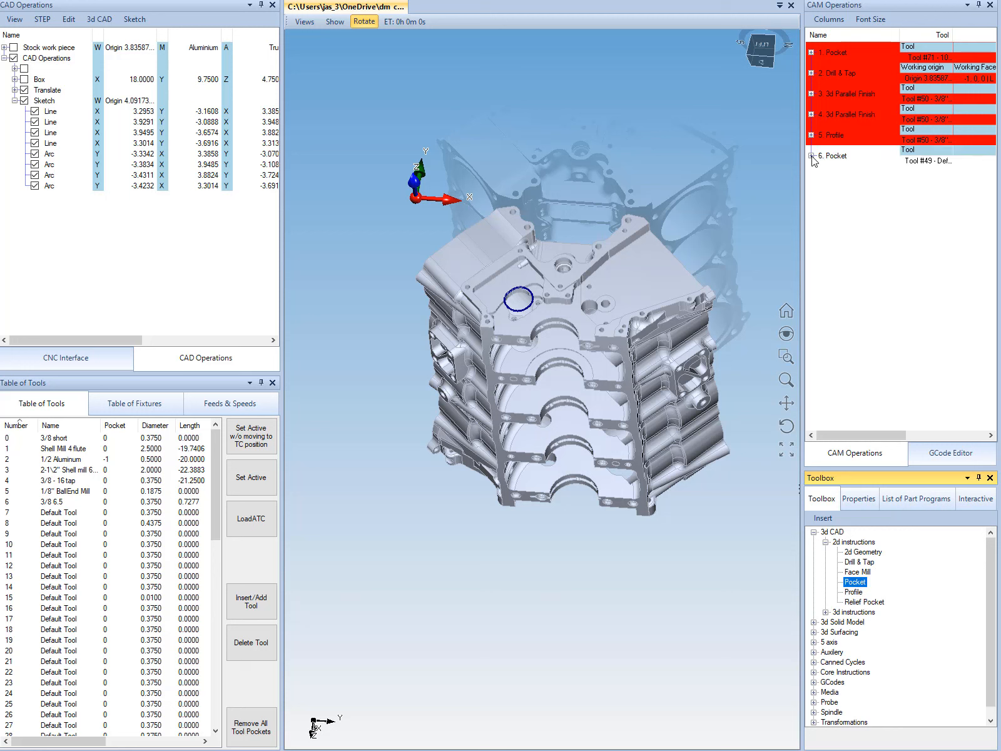
- Set the new pocket's working face to the flat end face of the engine block, beside the round opening
click(811, 156)
click(986, 184)
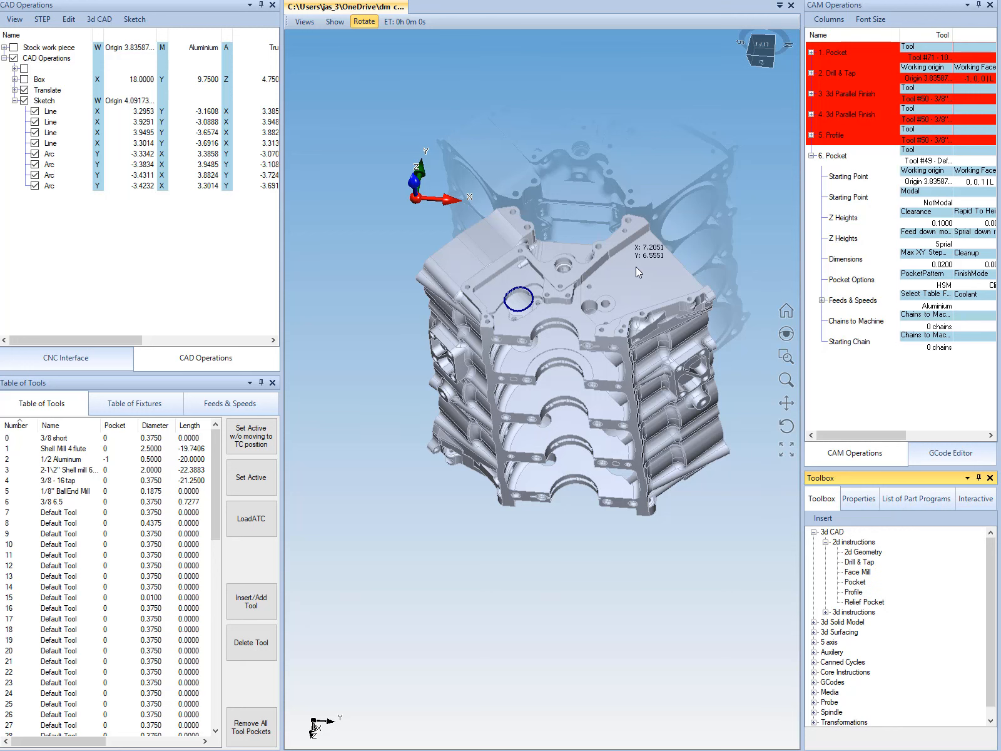
click(979, 183)
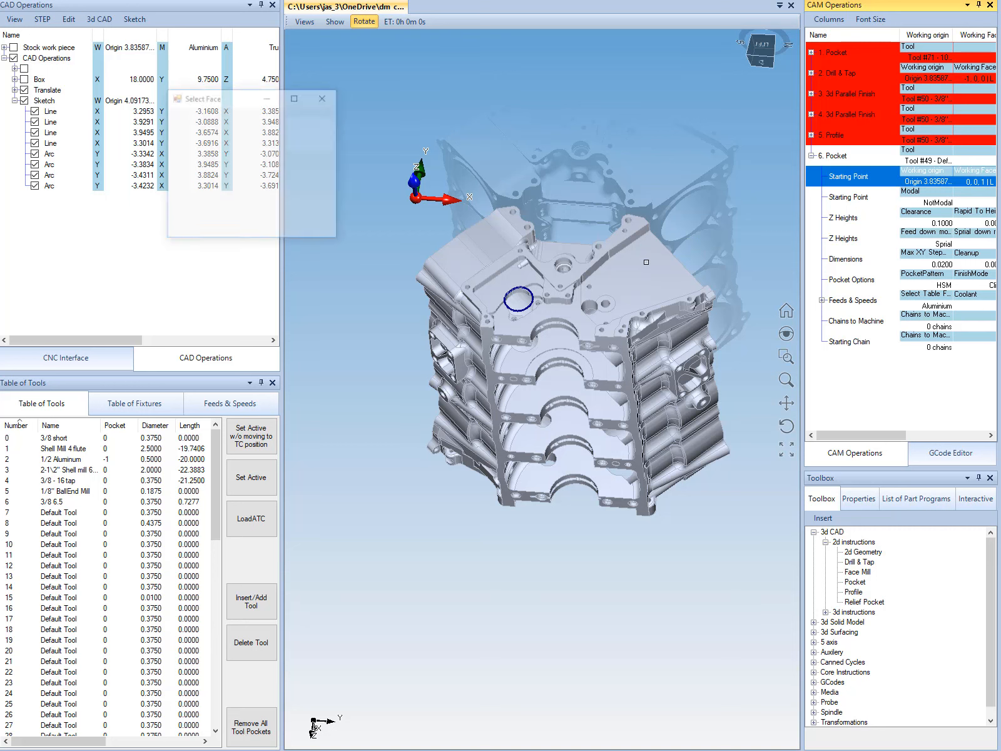
click(640, 269)
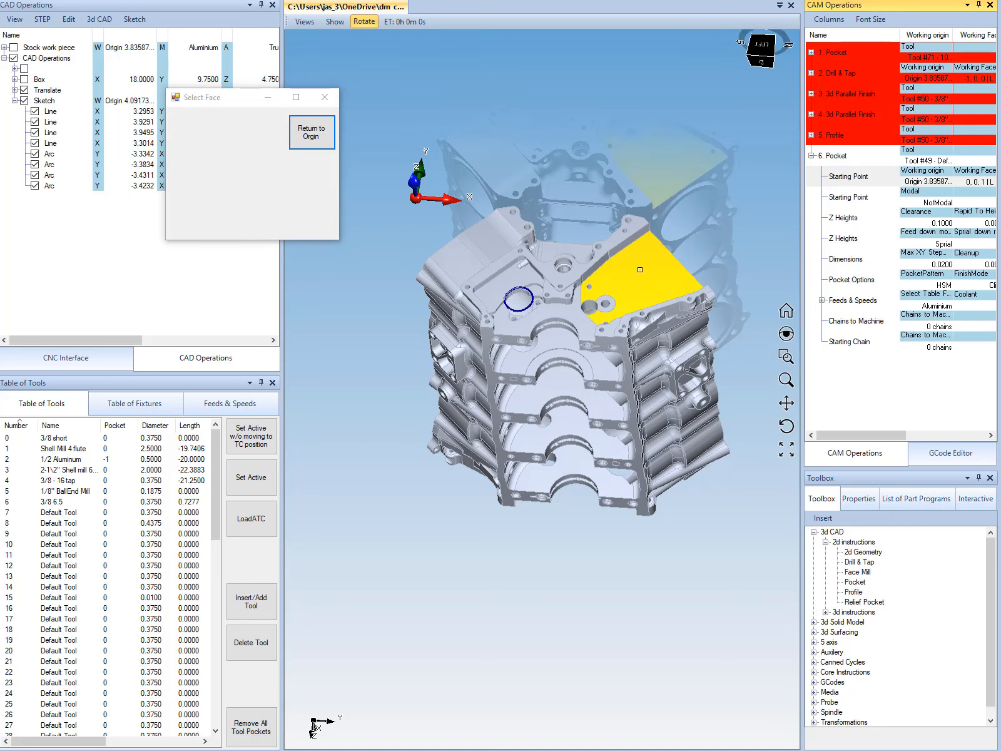
click(324, 97)
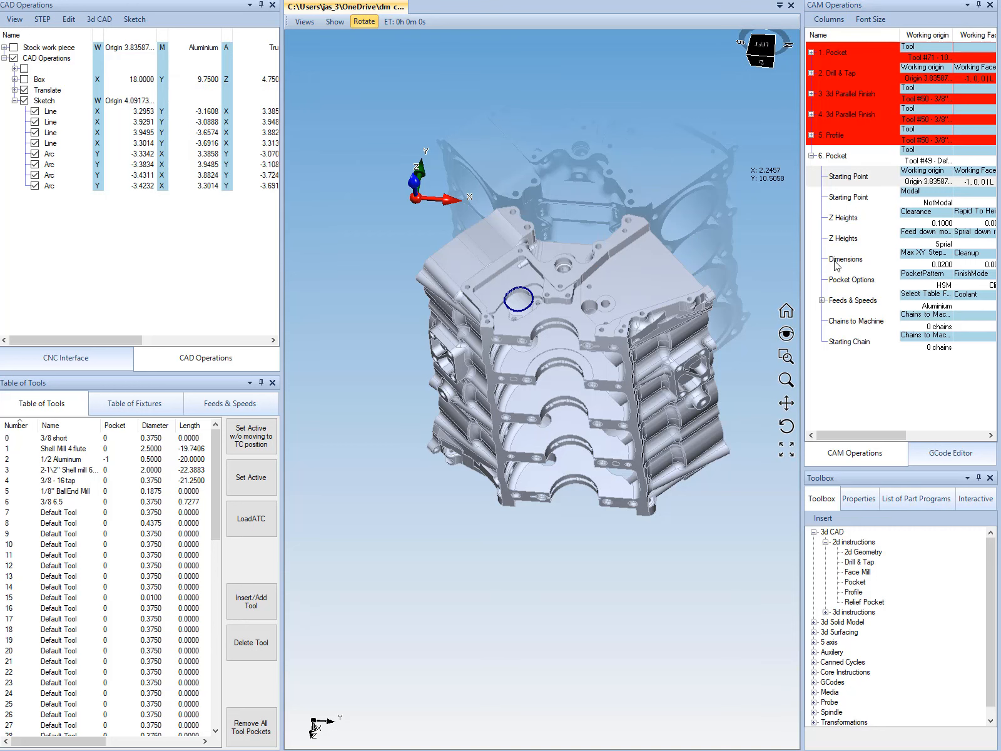
- Hide the translated block model and select the sketched outline as the pocket's automatic chain to machine
click(932, 329)
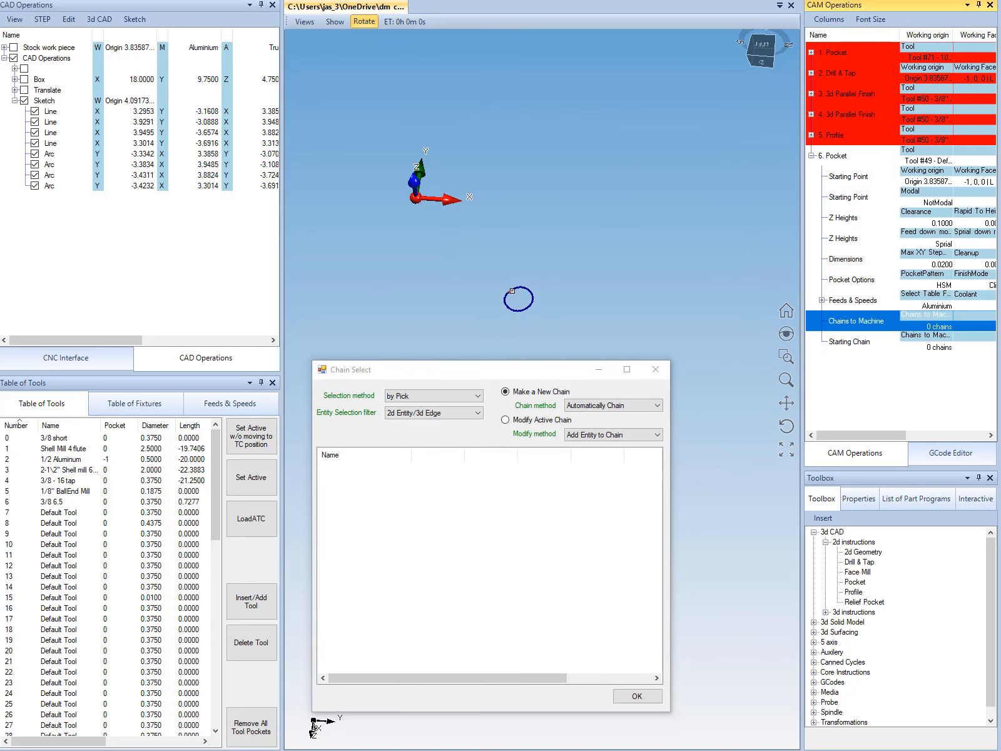
click(512, 291)
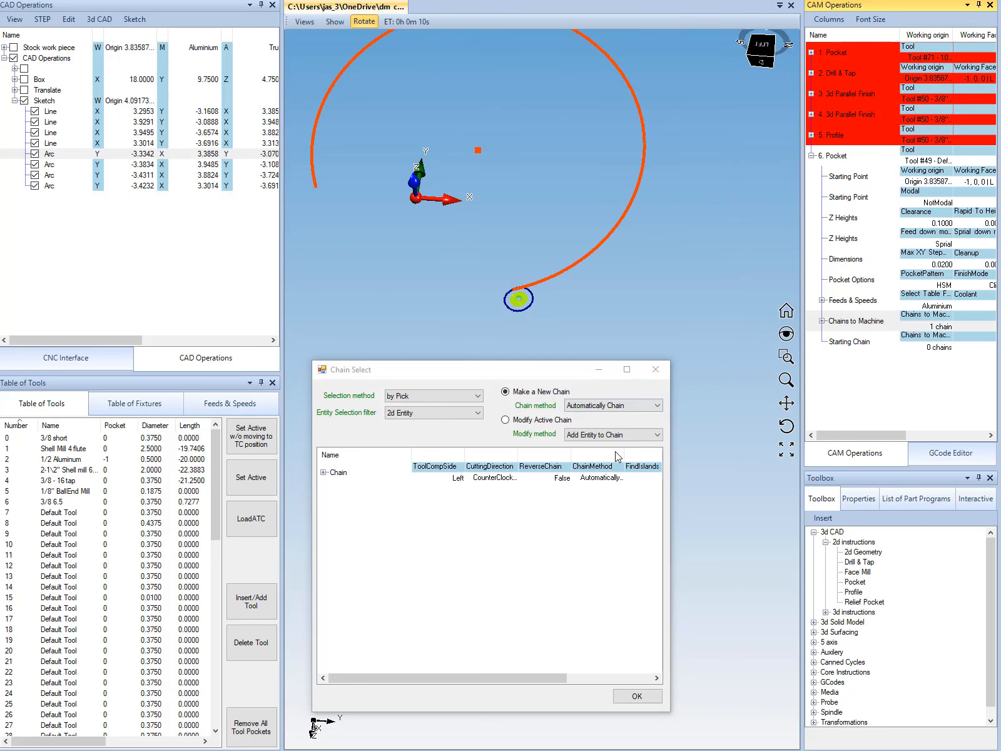
click(637, 696)
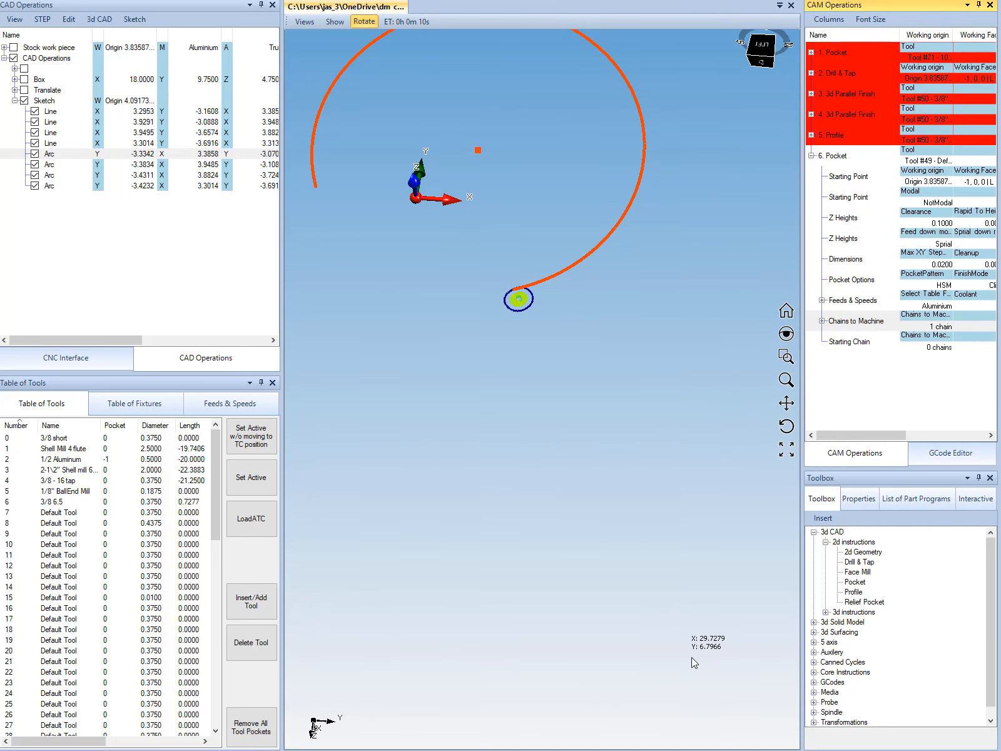
- Show the translated block model again to examine the pocket toolpath inside the round opening
click(23, 89)
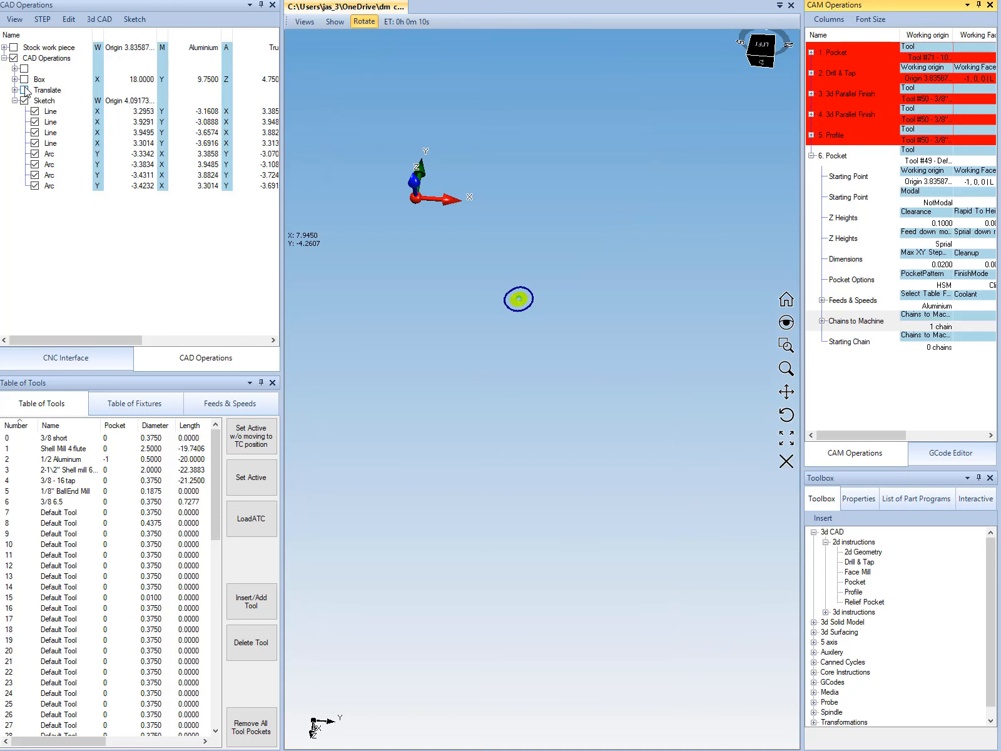
scroll(510, 289, up, 5)
scroll(510, 289, up, 2)
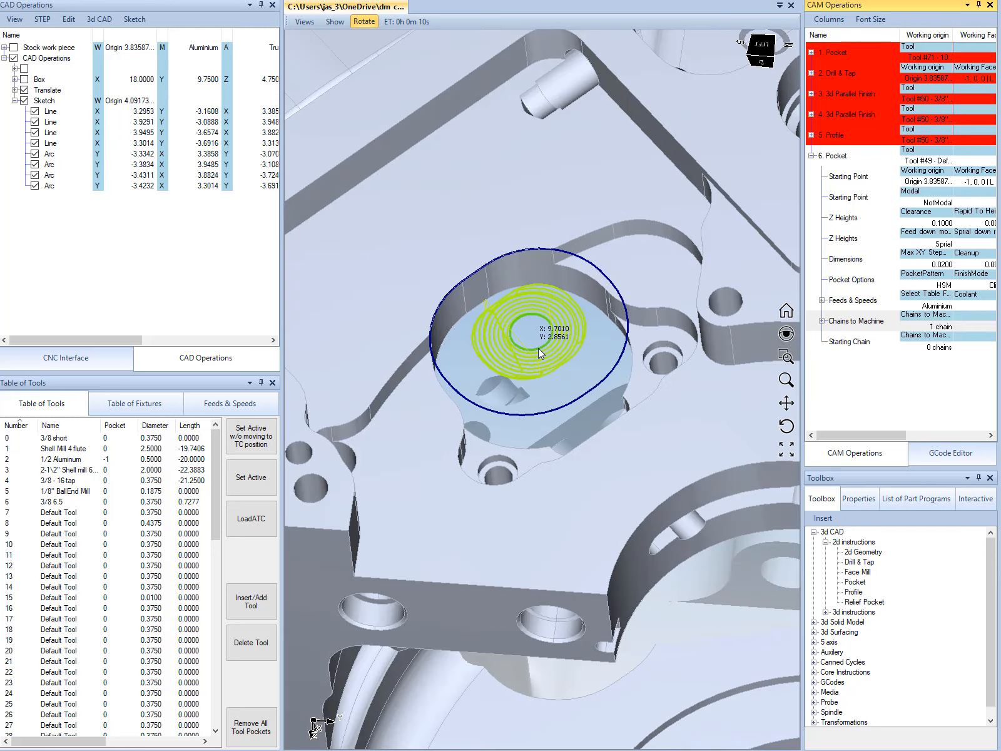
drag(594, 445, 597, 391)
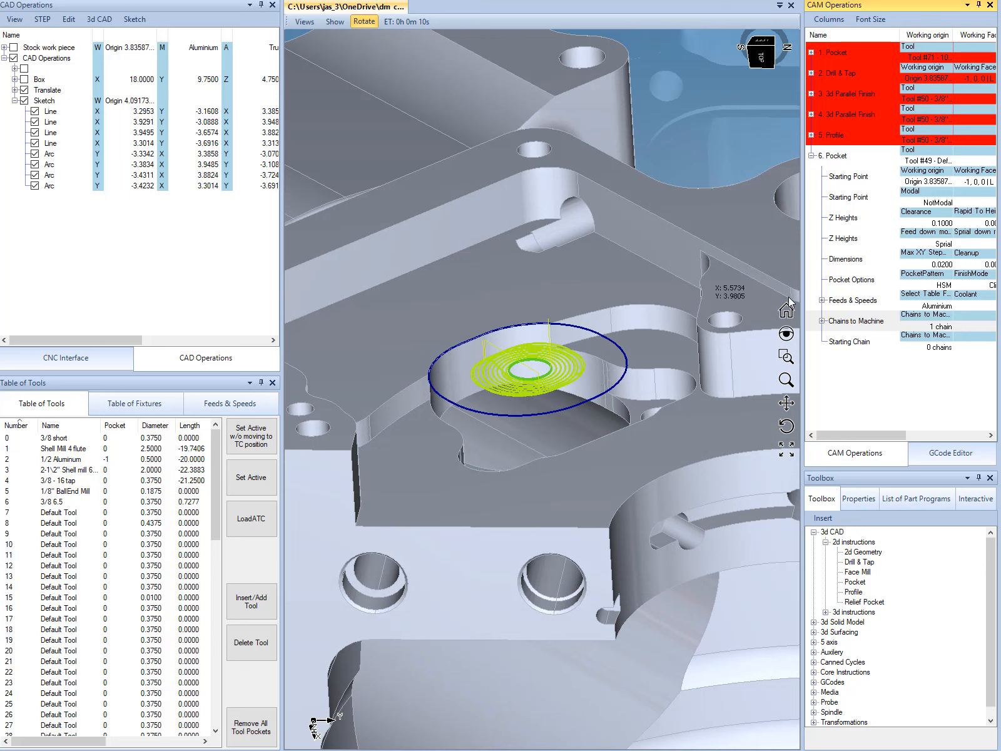
- Set the pocket's clearance to 0.5 and check the retract moves against the block from the side
drag(873, 435, 895, 434)
click(888, 223)
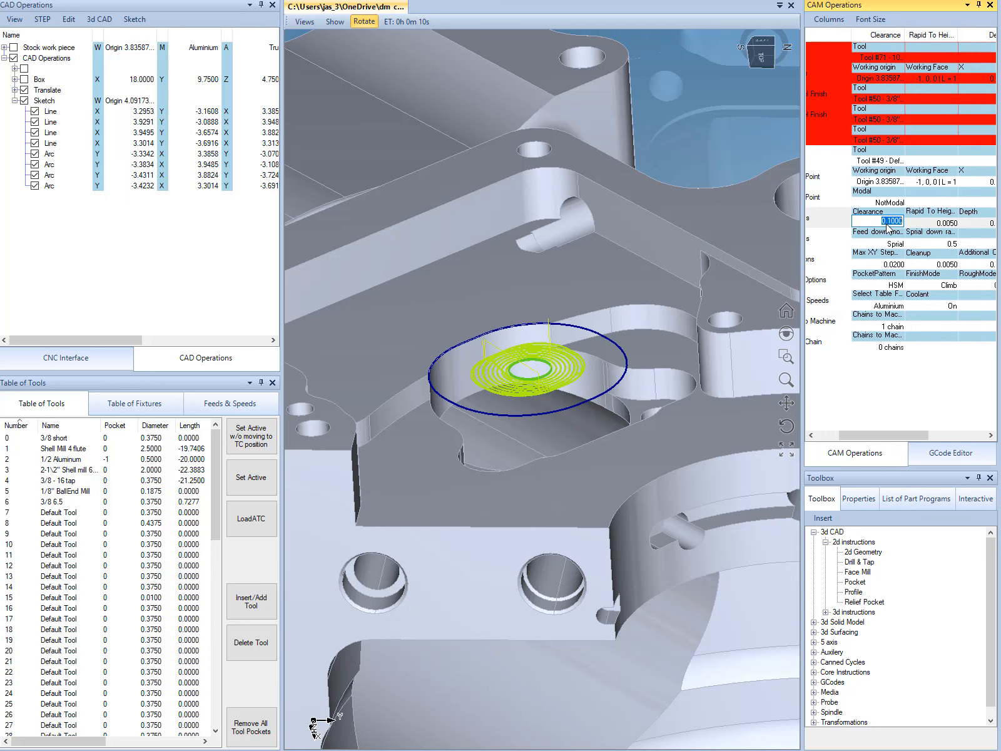
text(.5)
key(Return)
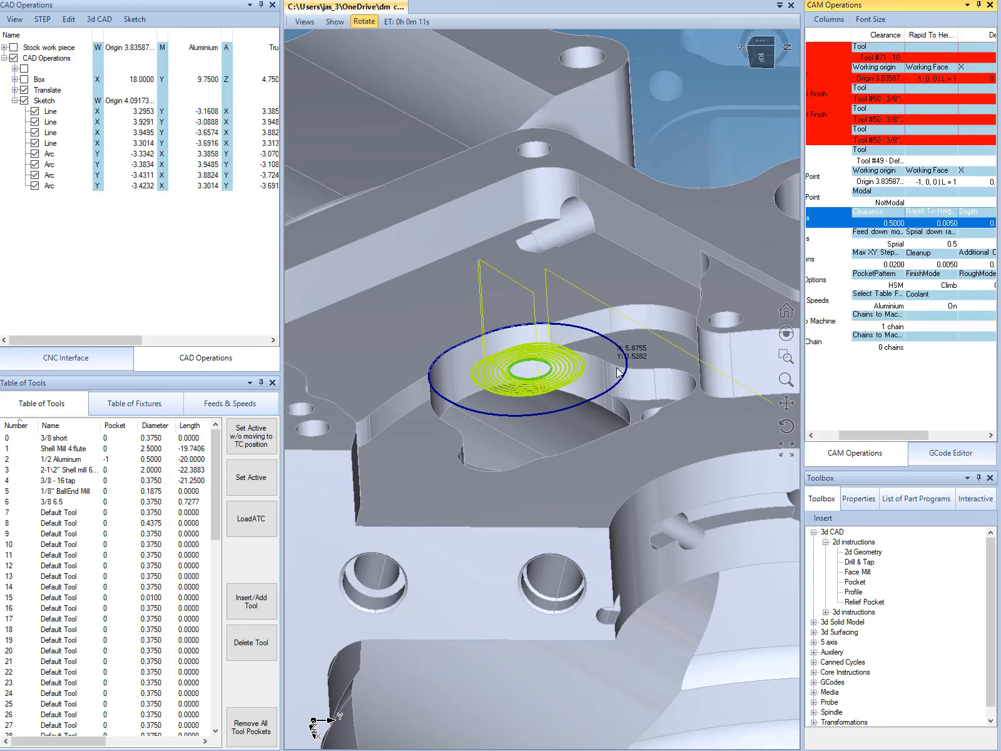
drag(617, 372, 548, 303)
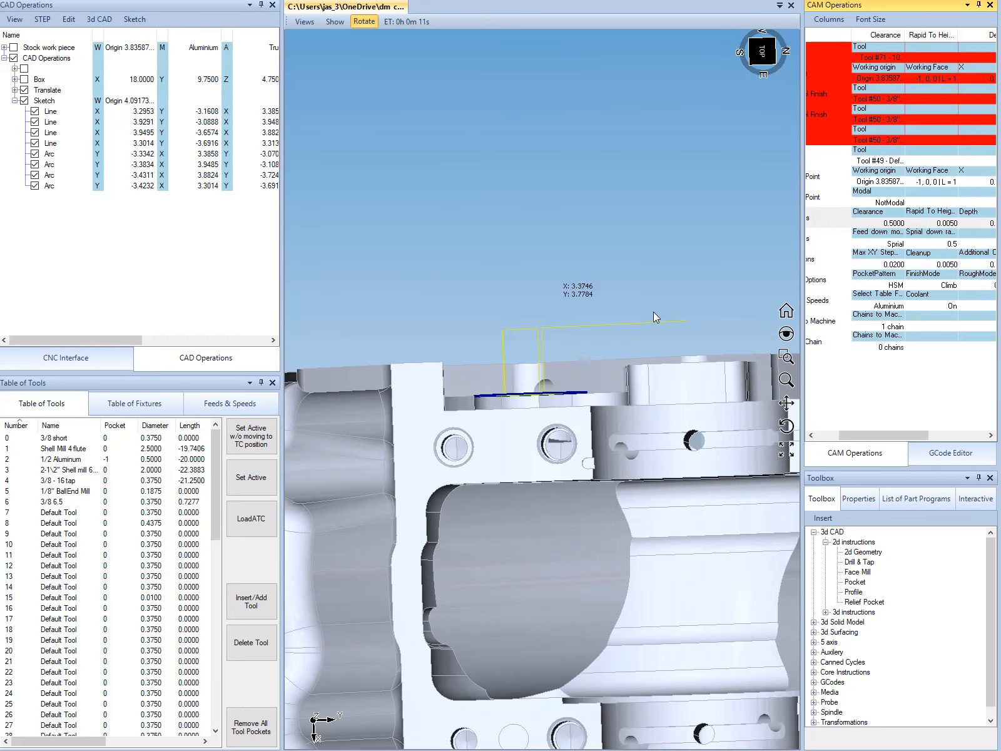
- Set the pocket's clearance to 0.3
click(890, 229)
text(.3)
key(Return)
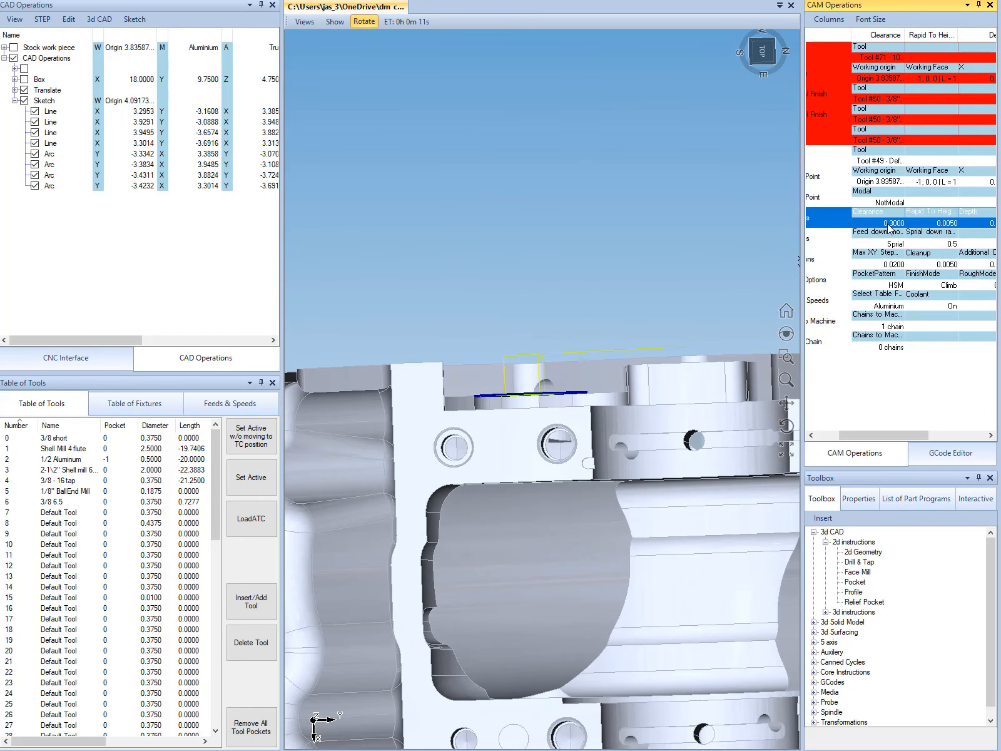
- Set the pocket's rapid-to height to 0.25 and inspect the spiral entry of the toolpath
click(945, 223)
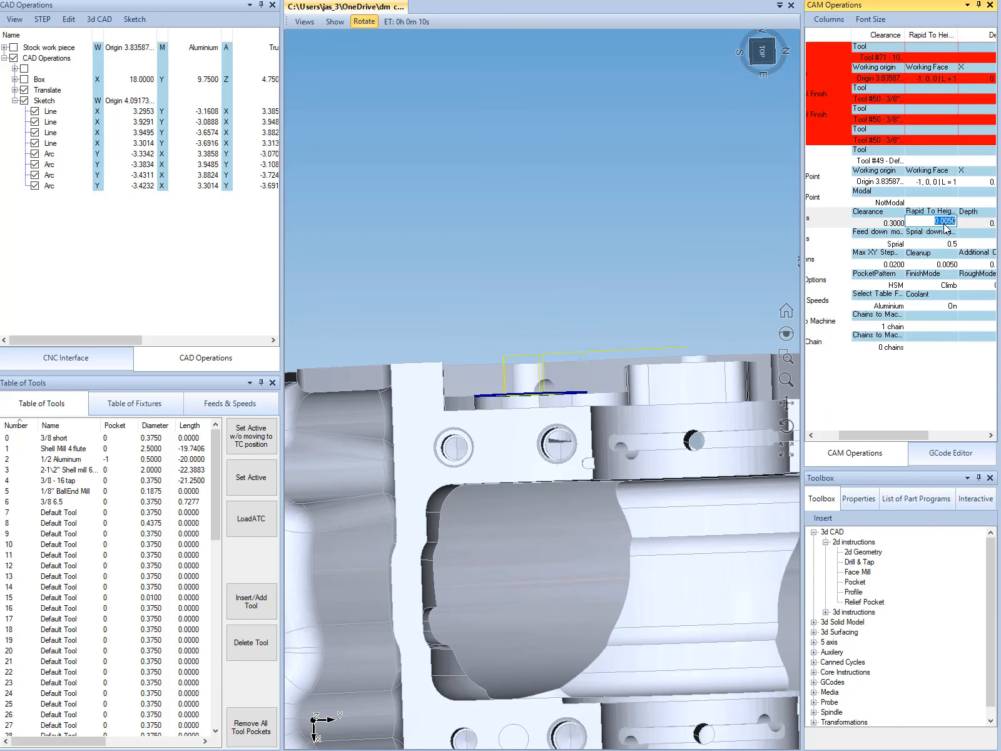
text(.25)
key(Return)
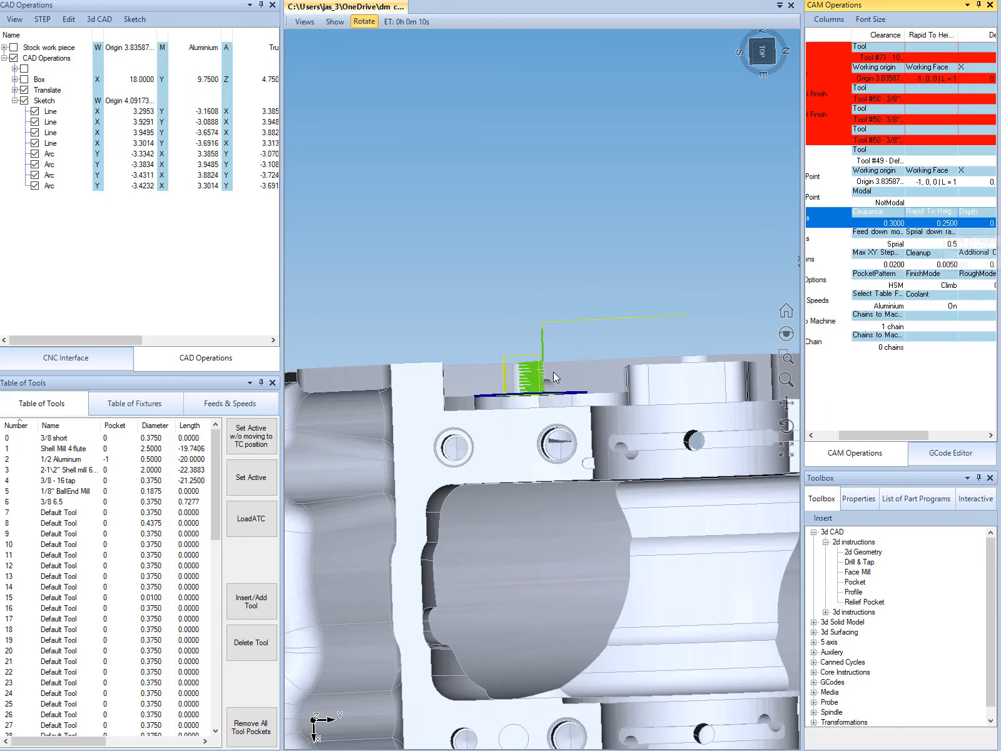
scroll(515, 368, up, 2)
scroll(514, 368, up, 3)
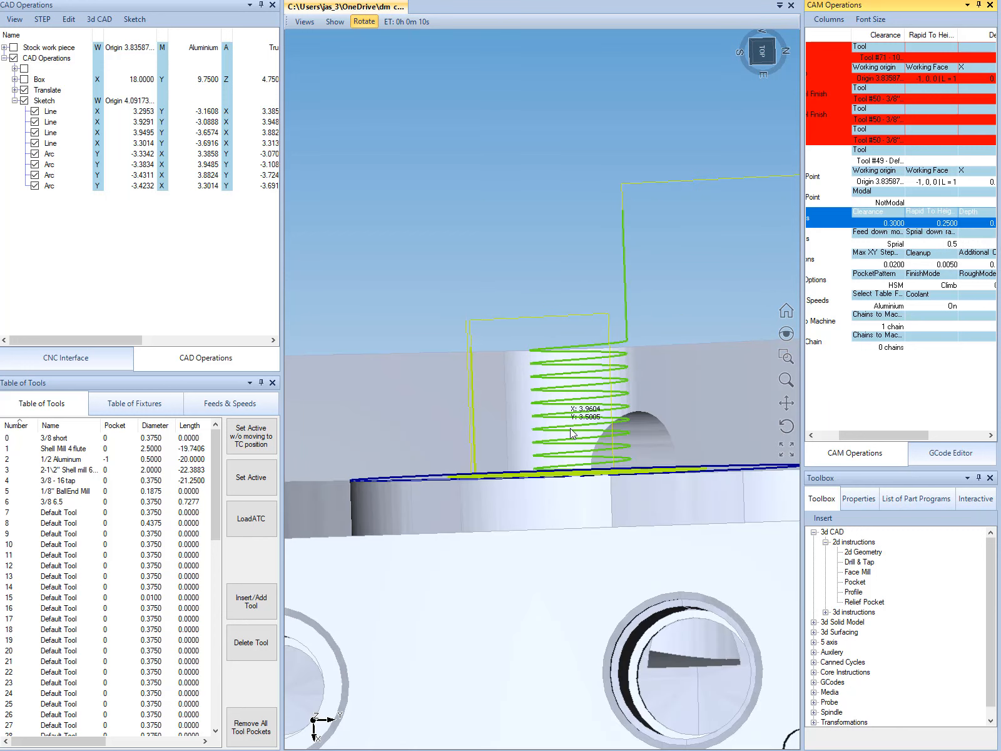
scroll(568, 429, down, 3)
mouse_move(551, 438)
mouse_down()
mouse_move(541, 512)
mouse_move(552, 436)
mouse_up()
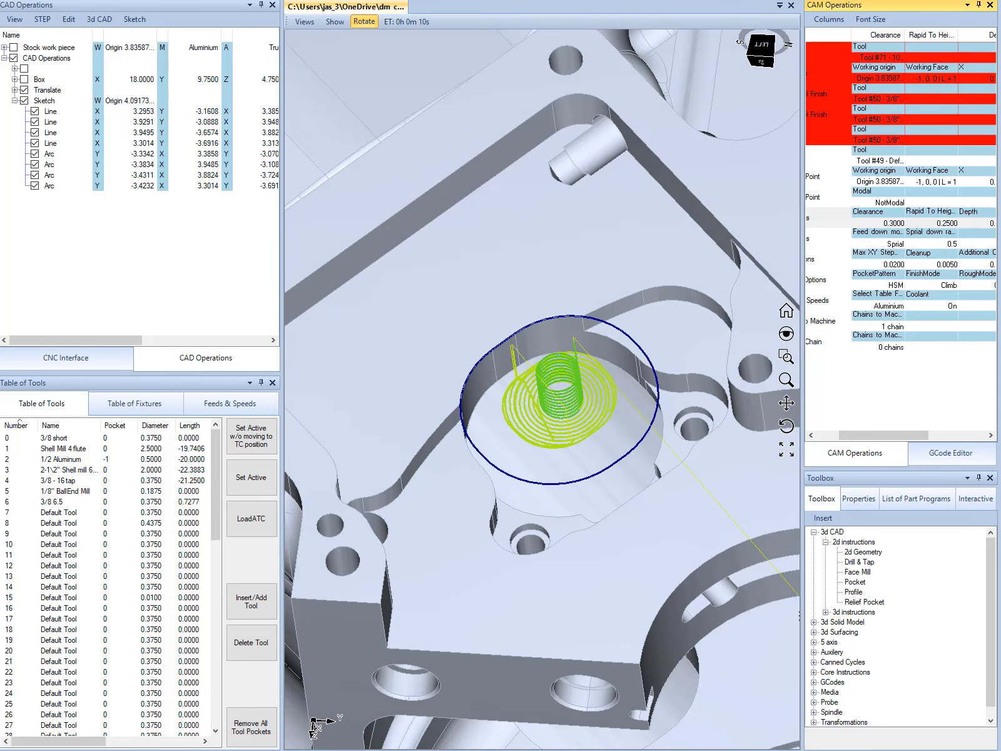